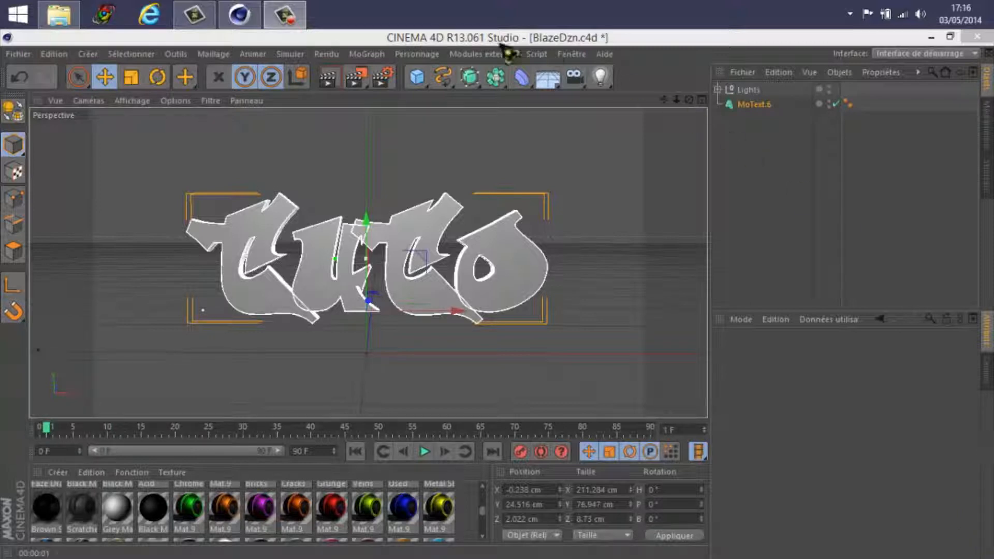
mouse_move(199, 25)
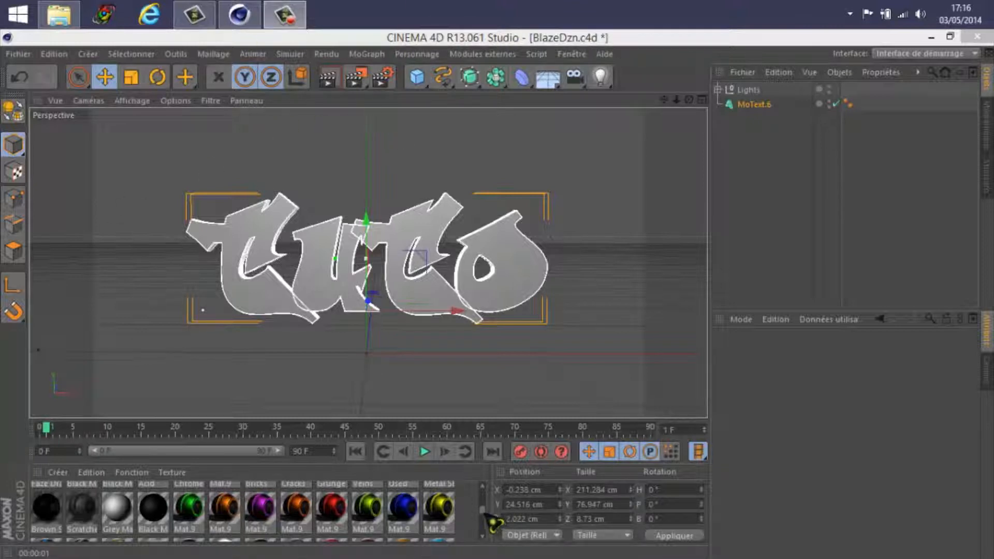
scroll(487, 515, "up", 5)
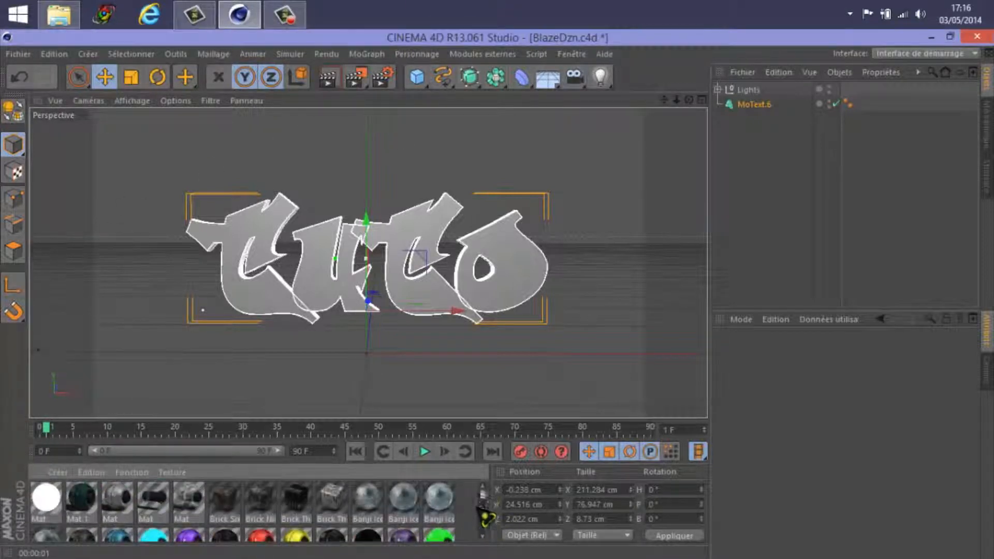
scroll(485, 518, "down", 5)
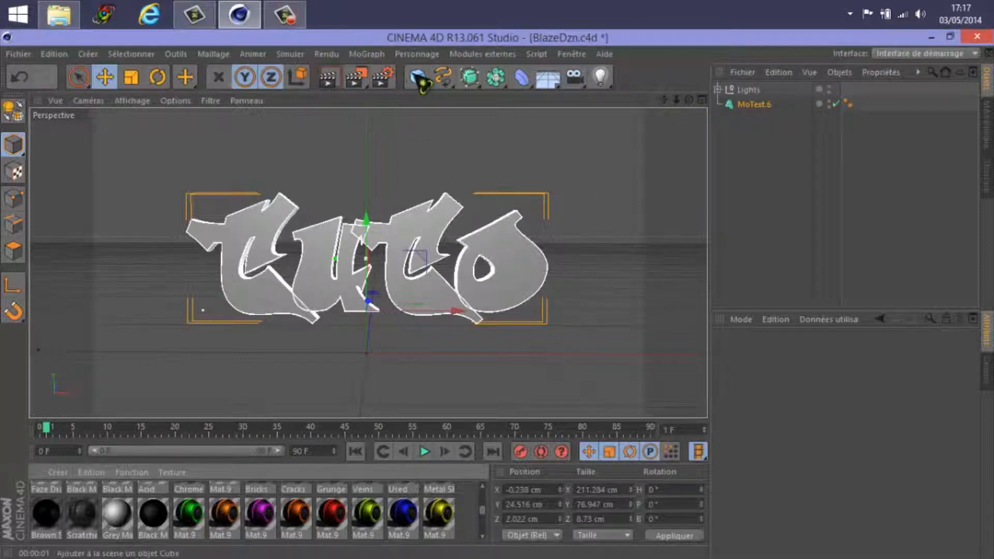
left_click(367, 54)
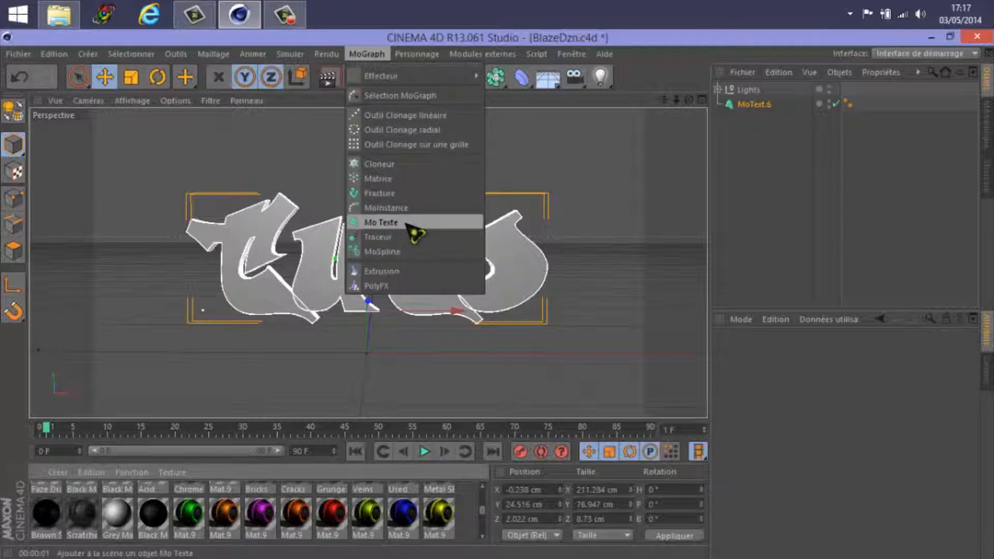
left_click(370, 54)
- Review the cap and object settings of the MoText.6 text object
left_click(766, 106)
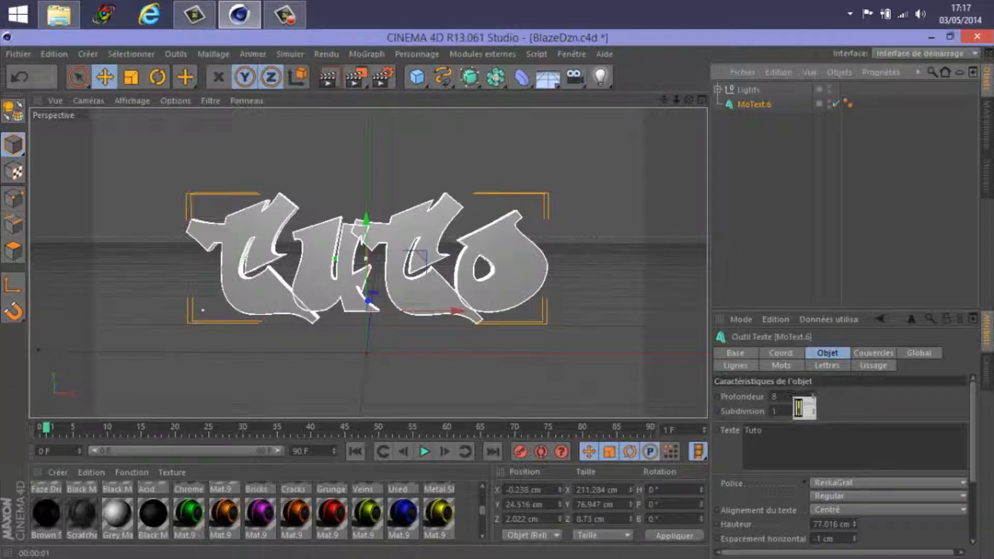
left_click(875, 356)
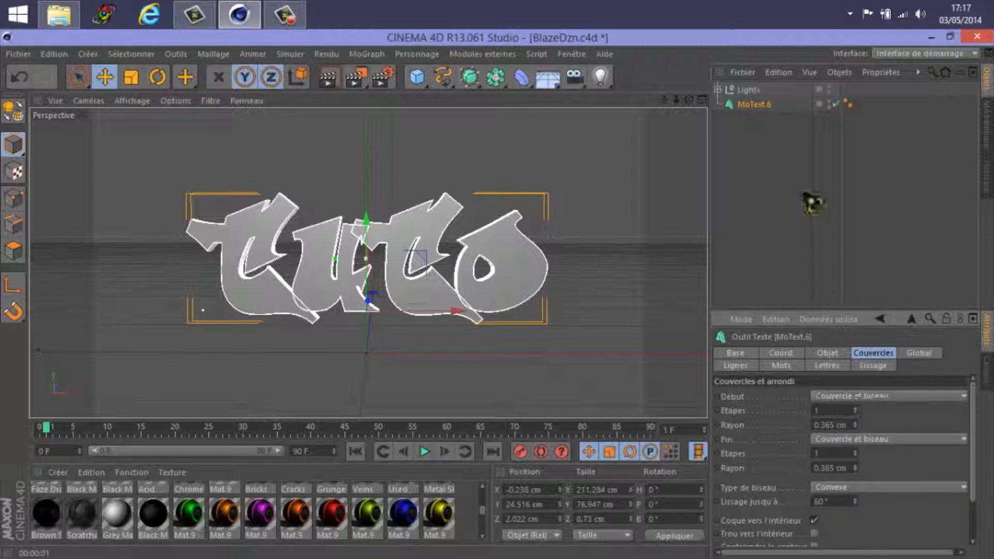
left_click(831, 353)
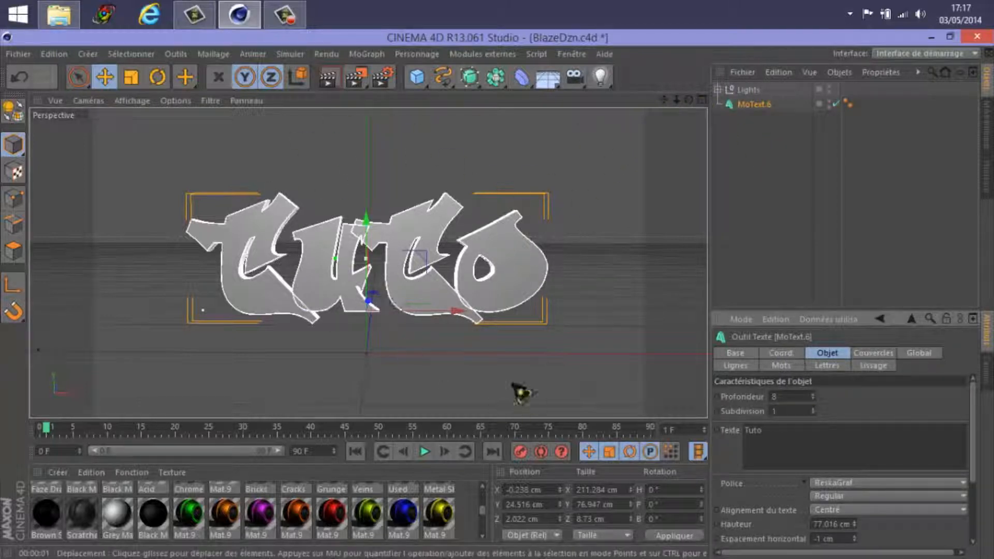
- Apply the yellow-and-black Mat.9 material to the MoText.6 text object
scroll(484, 515, "down", 5)
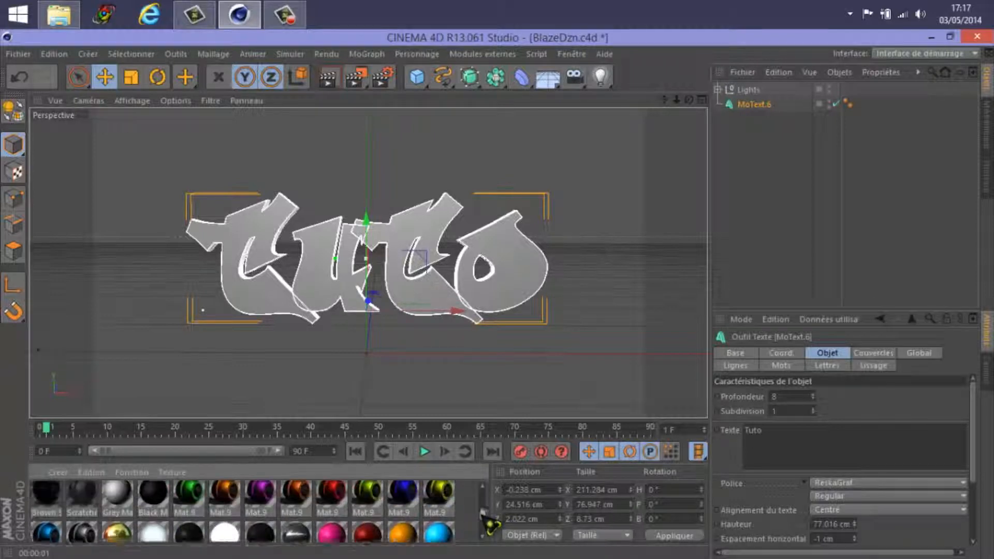
scroll(489, 521, "down", 2)
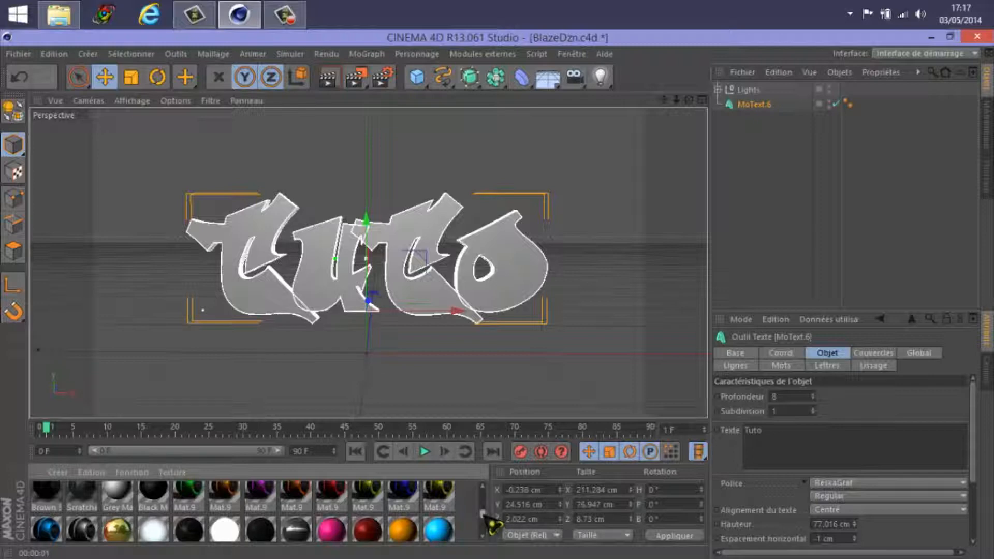
scroll(487, 515, "up", 5)
scroll(483, 509, "down", 3)
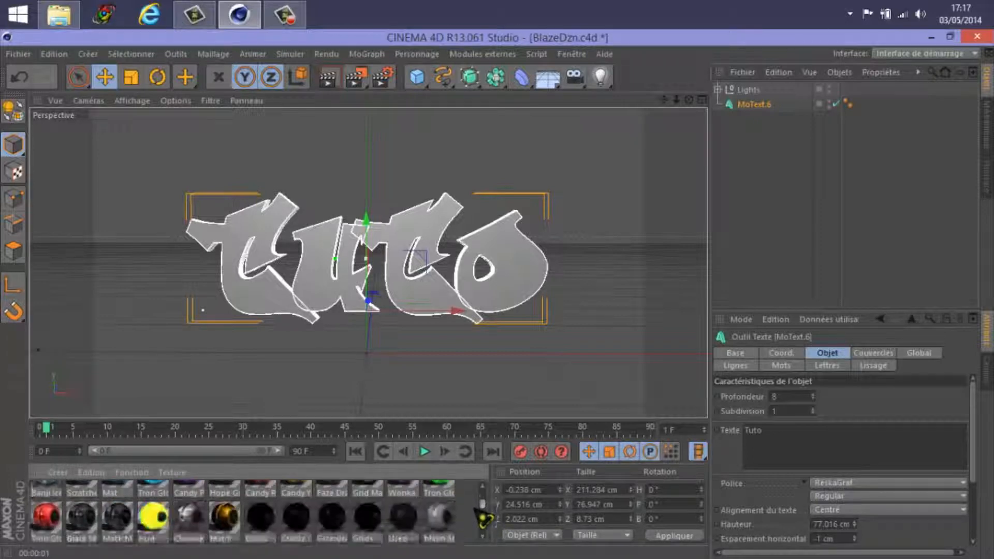
scroll(484, 518, "down", 3)
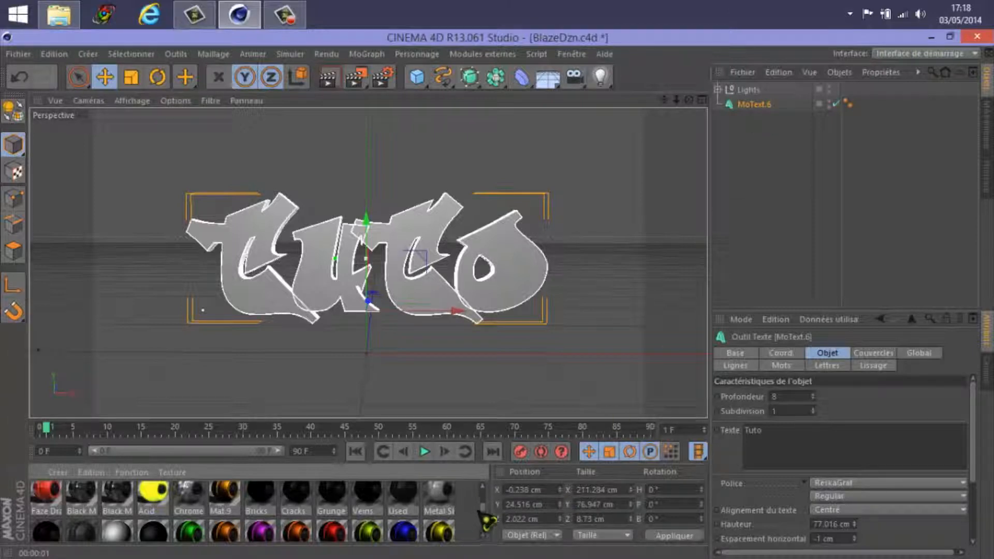
scroll(487, 523, "down", 2)
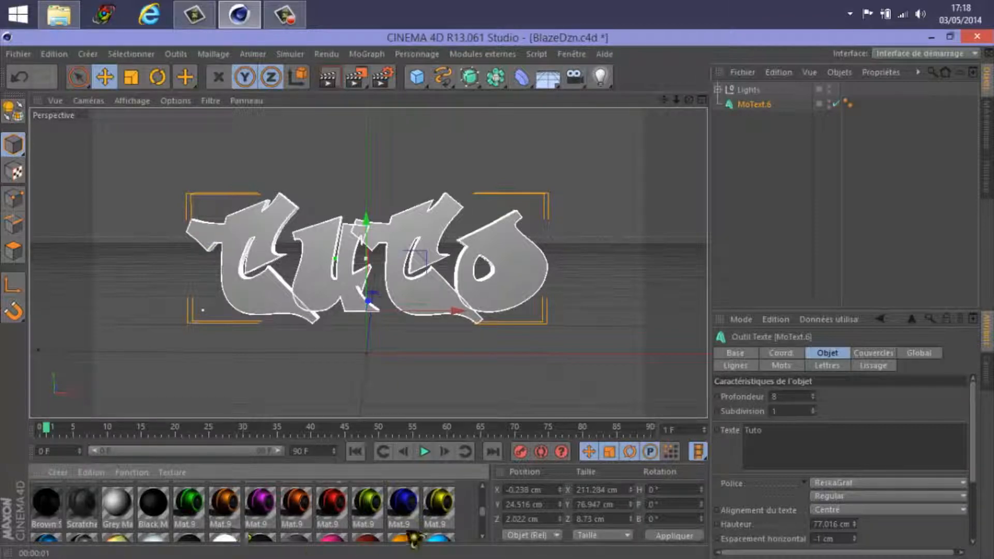
scroll(492, 521, "down", 3)
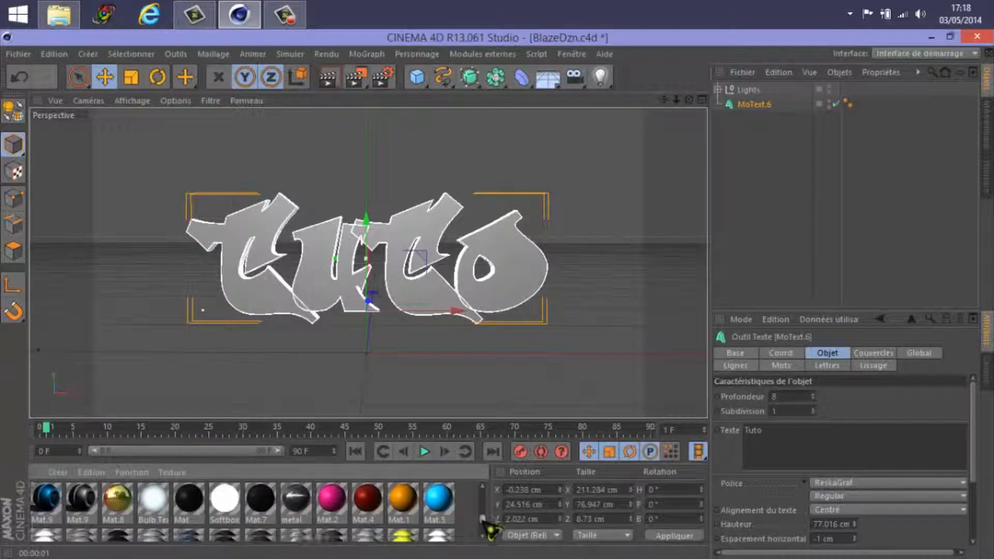
left_click_drag(485, 514, 766, 105)
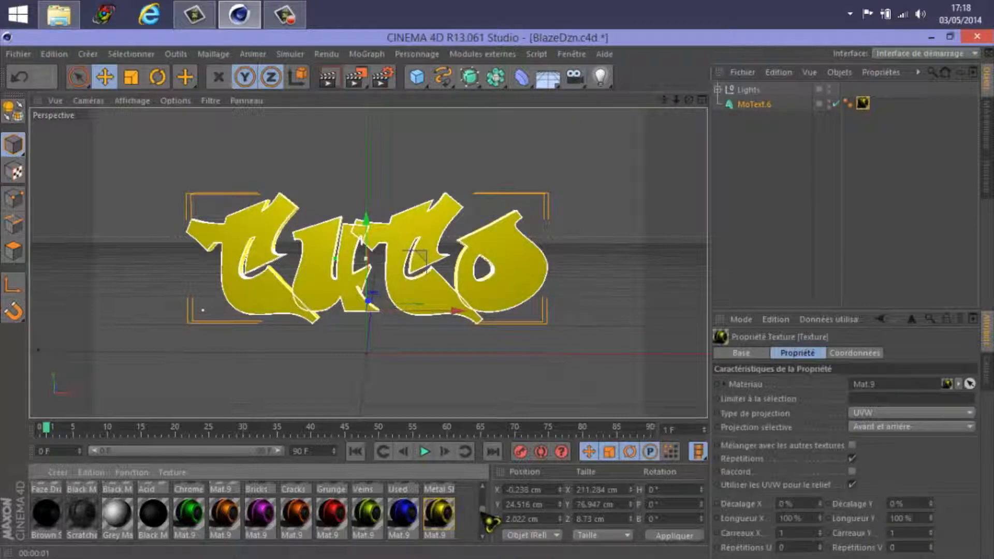
- Add the black-and-grey Mat.9 material to the text, limit it to selection C1, and render a preview of the view
scroll(487, 518, "down", 2)
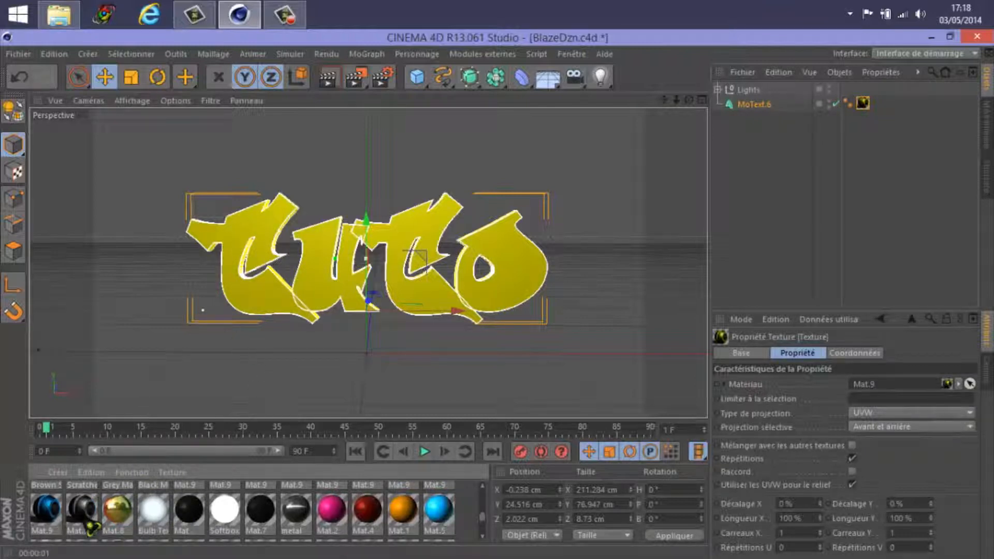
left_click_drag(92, 526, 779, 110)
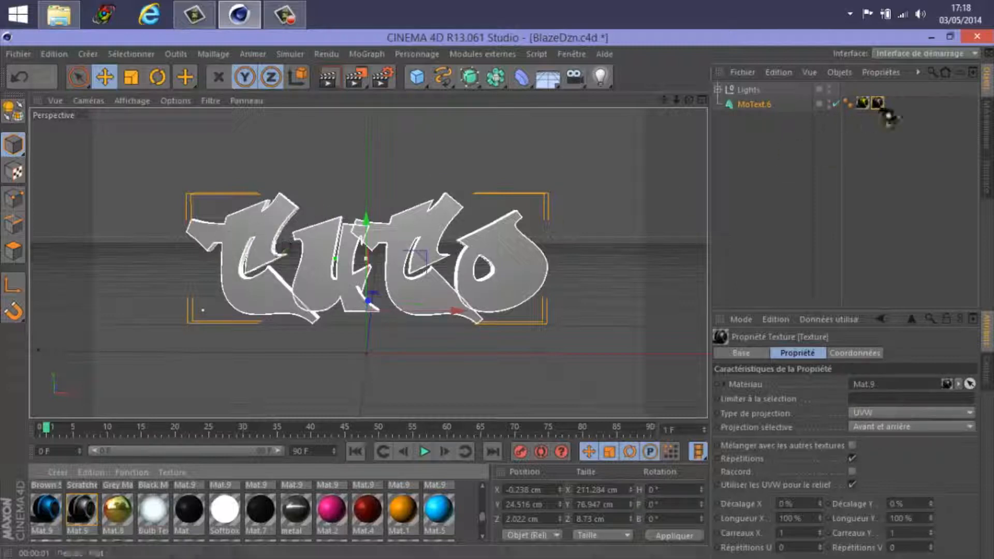
left_click(895, 398)
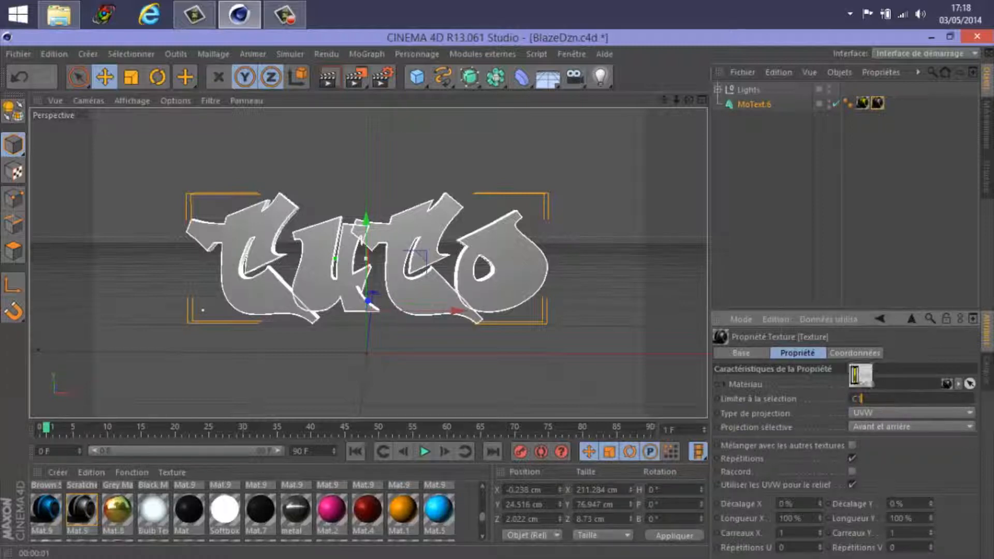
left_click(326, 77)
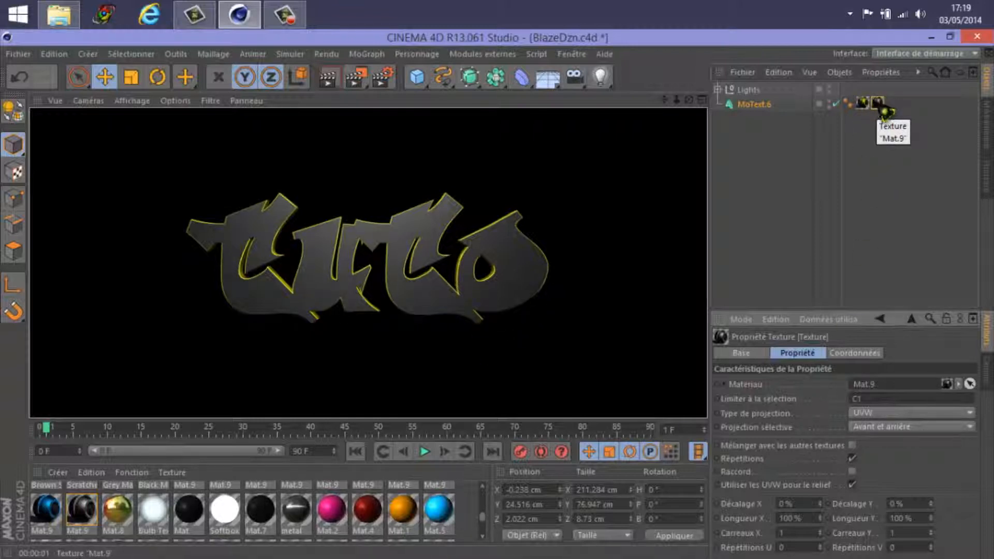
- Delete the yellow and the black-and-grey texture tags from the MoText.6 object
left_click(862, 103, "ctrl")
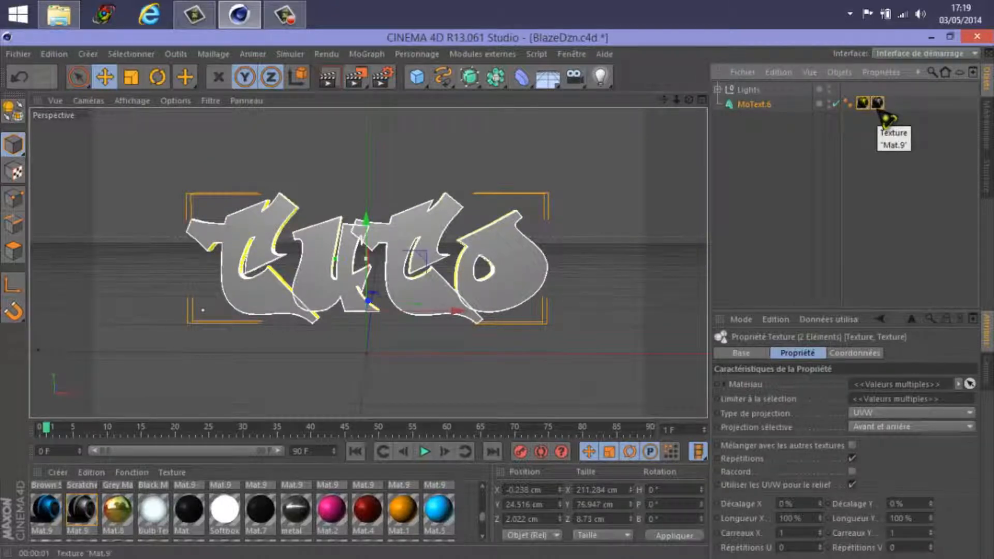
key("Delete")
left_click(19, 77)
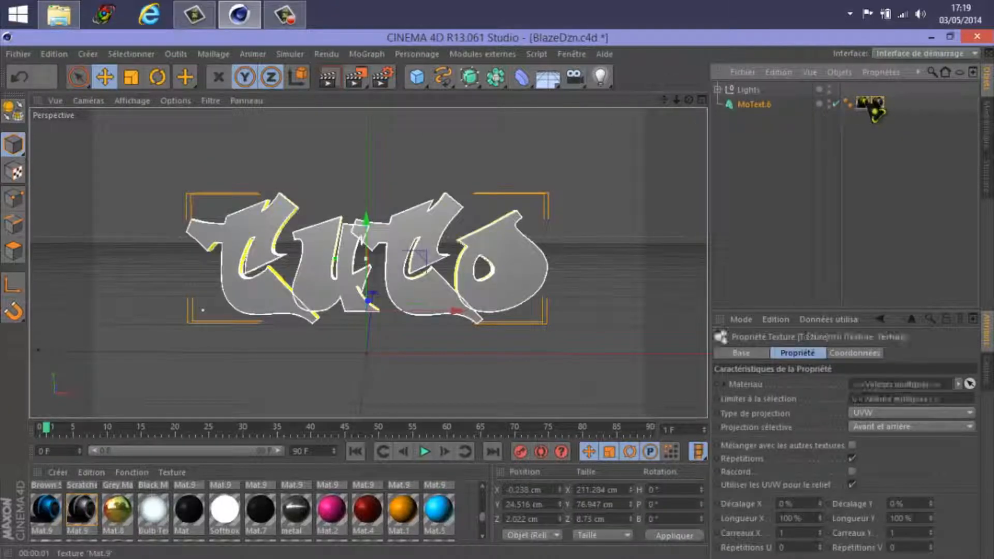
key("Delete")
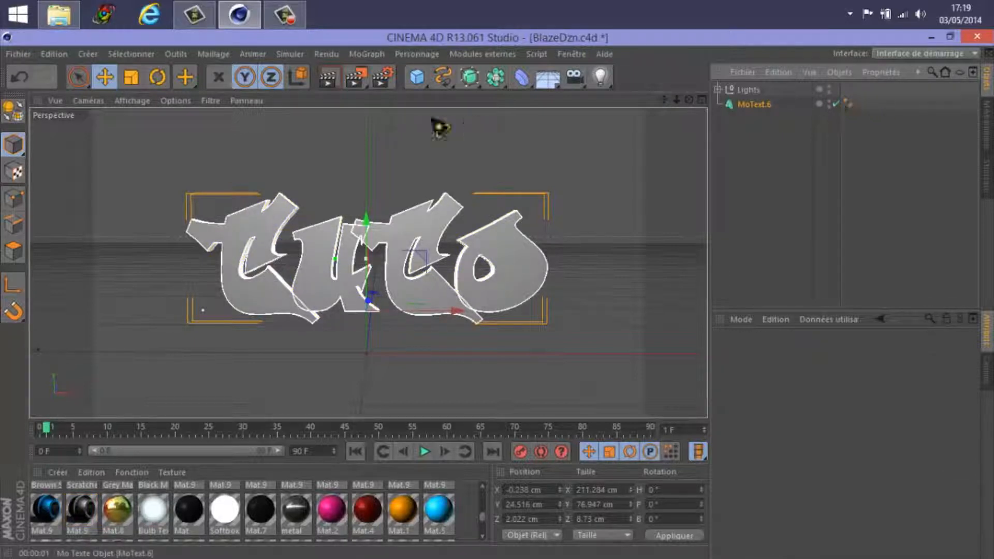
left_click(871, 107)
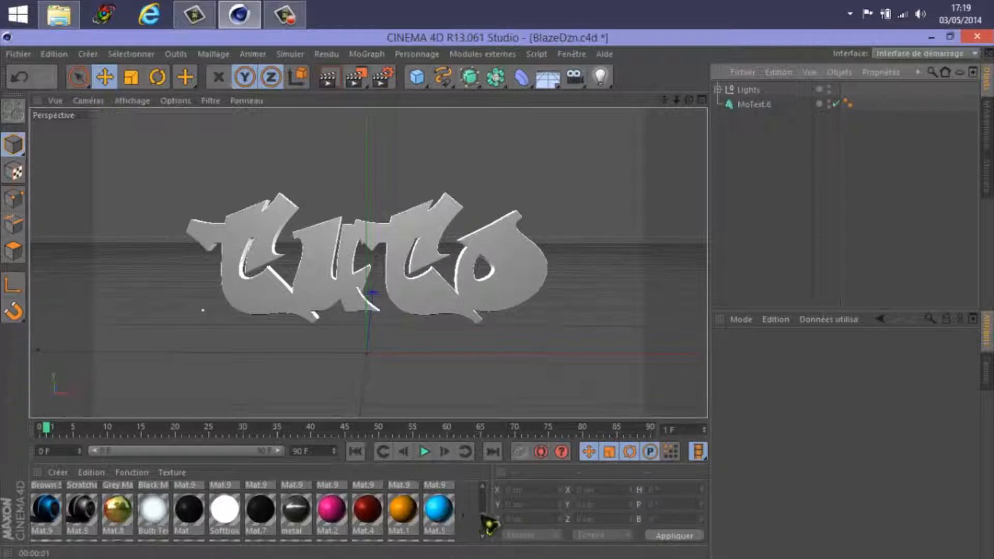
- Apply the purple-and-black Mat.9 material to the MoText.6 text object
mouse_move(482, 514)
left_mouse_down()
mouse_move(482, 503)
mouse_move(468, 522)
left_mouse_up()
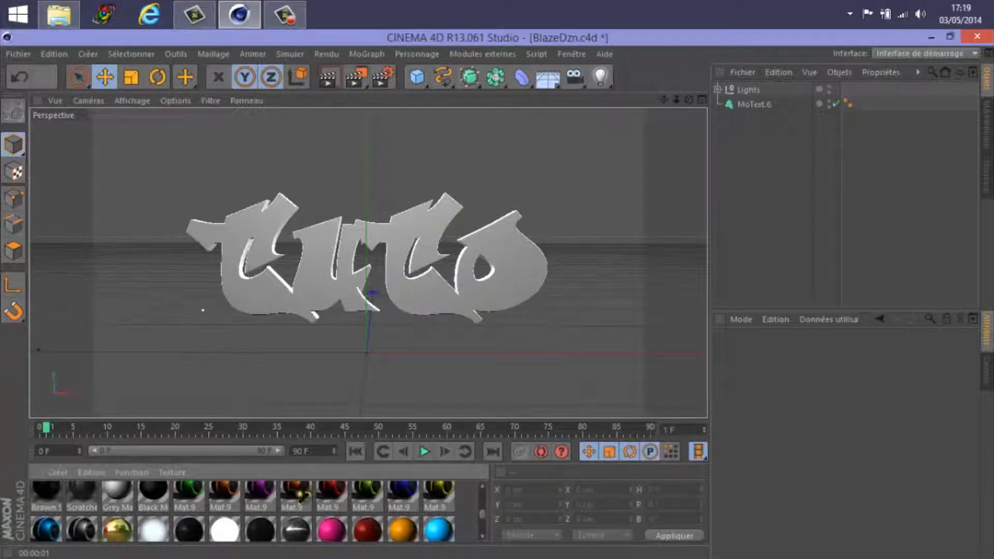
left_click_drag(284, 503, 686, 208)
left_click_drag(742, 101, 743, 104)
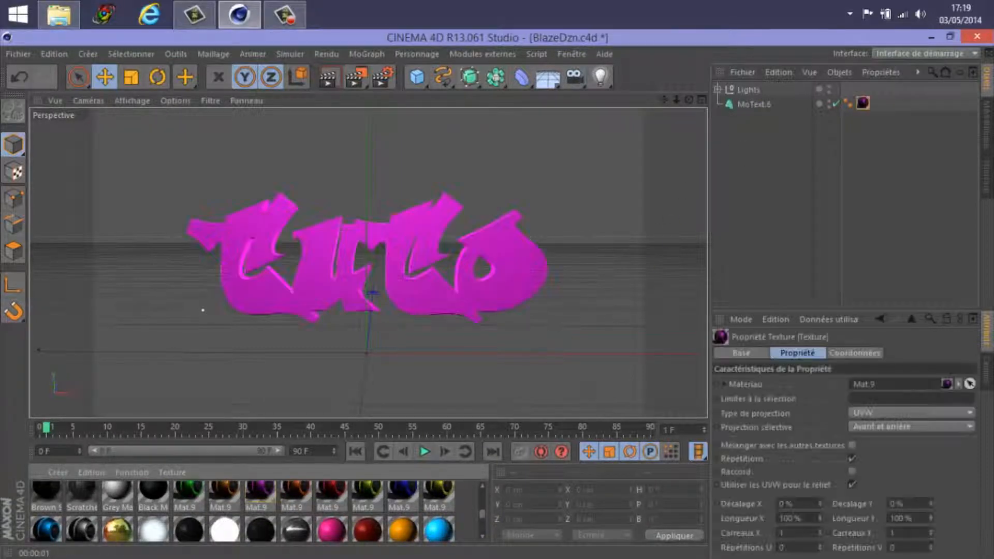
- Add the black-and-grey Mat.9 material over the purple one, restrict it to selection C1, and render the view
left_click_drag(100, 546, 772, 106)
left_click(910, 398)
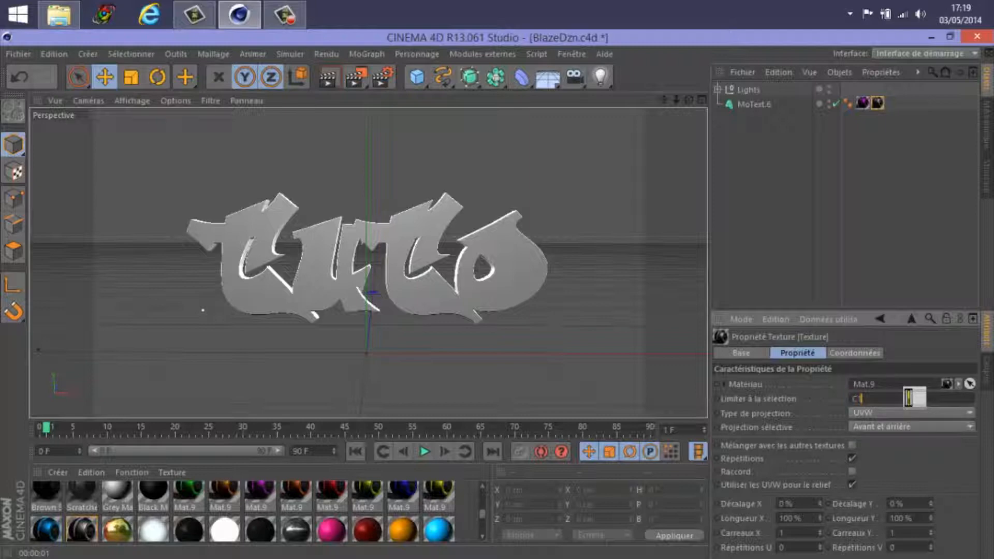
left_click(754, 104)
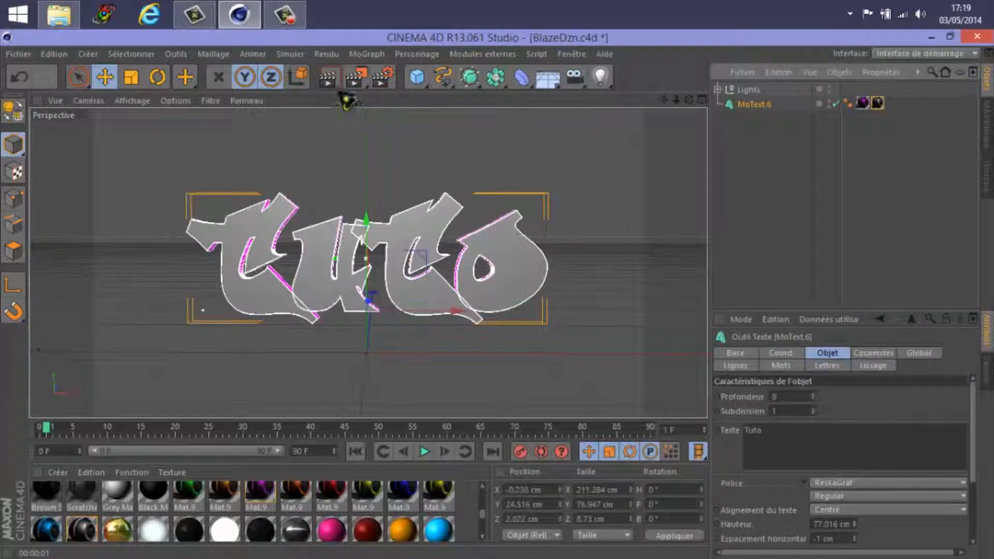
left_click(331, 81)
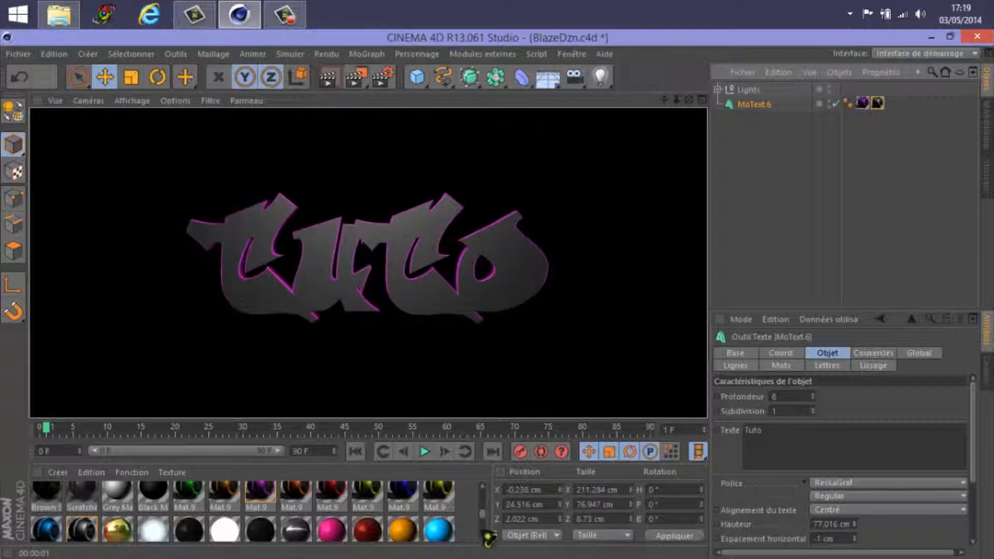
- Remove the purple and the black-and-grey texture tags from the text object
mouse_move(482, 515)
left_mouse_down()
mouse_move(482, 527)
mouse_move(482, 512)
left_mouse_up()
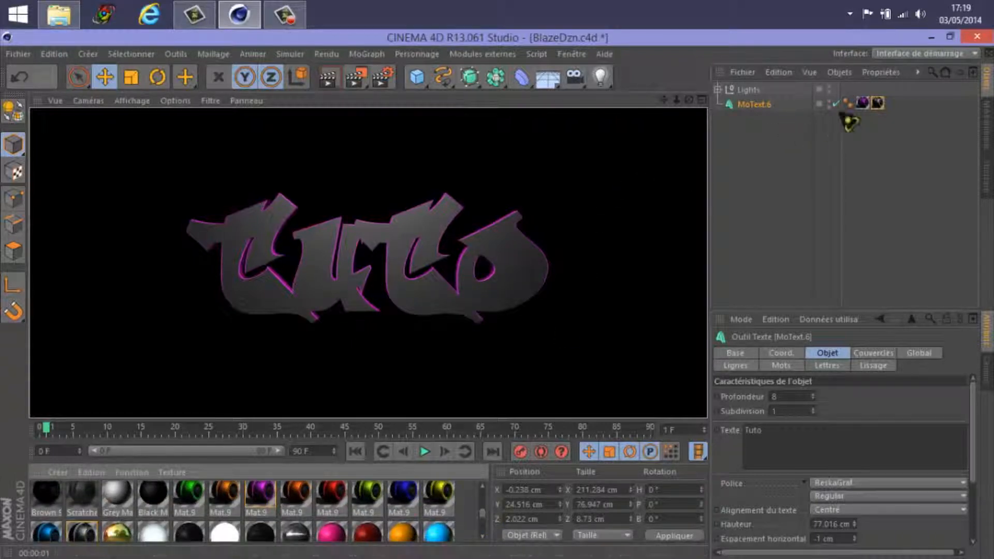
left_click(862, 103)
key("Delete")
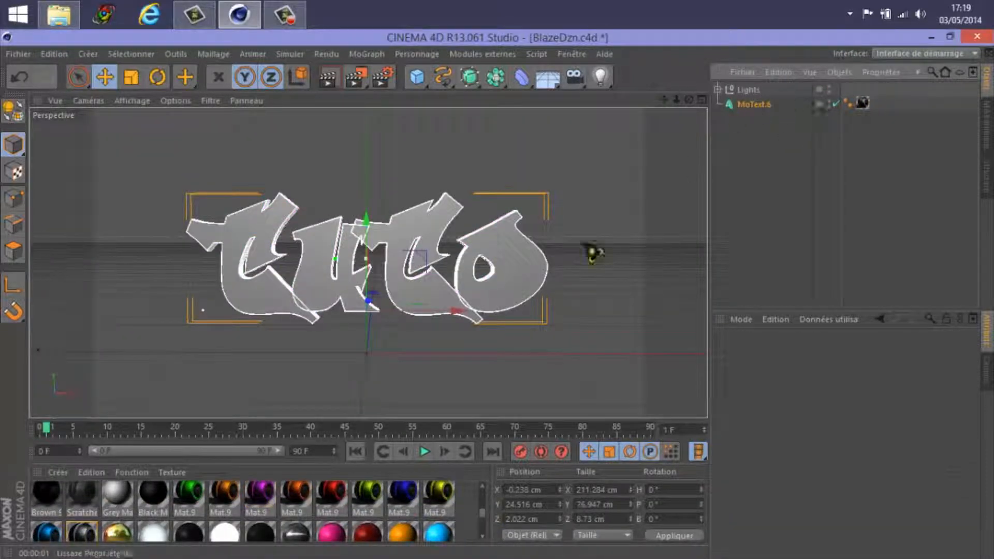
scroll(257, 515, "down", 5)
left_click(862, 103)
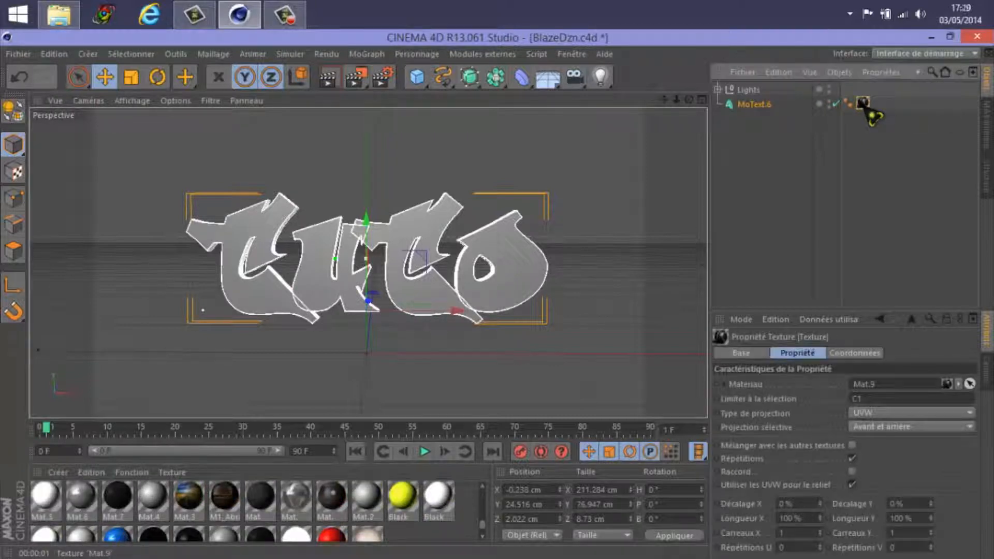
key("Delete")
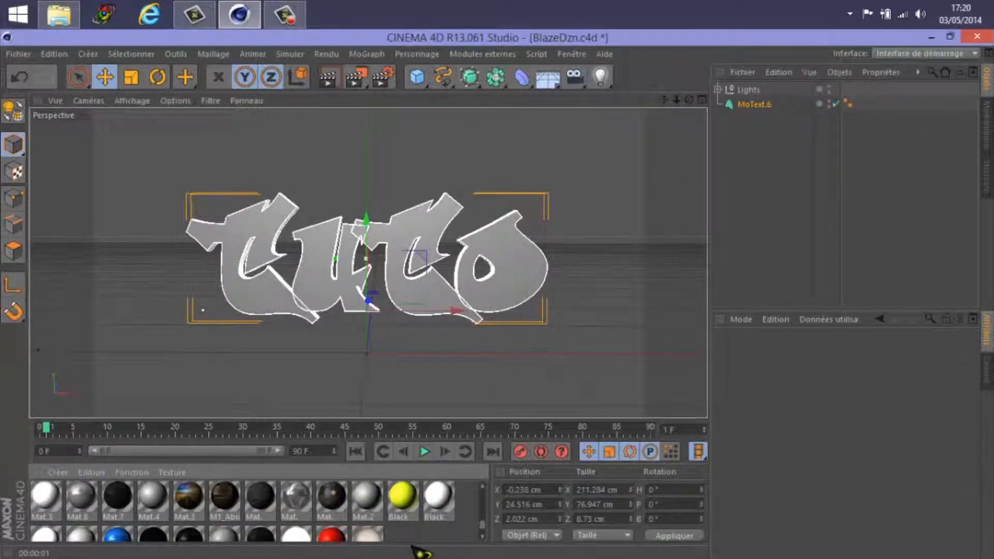
- Apply the red Mat.9 and the orange Mat.9 limited to selection C1 to the MoText.6 object, and render the view
scroll(486, 527, "up", 4)
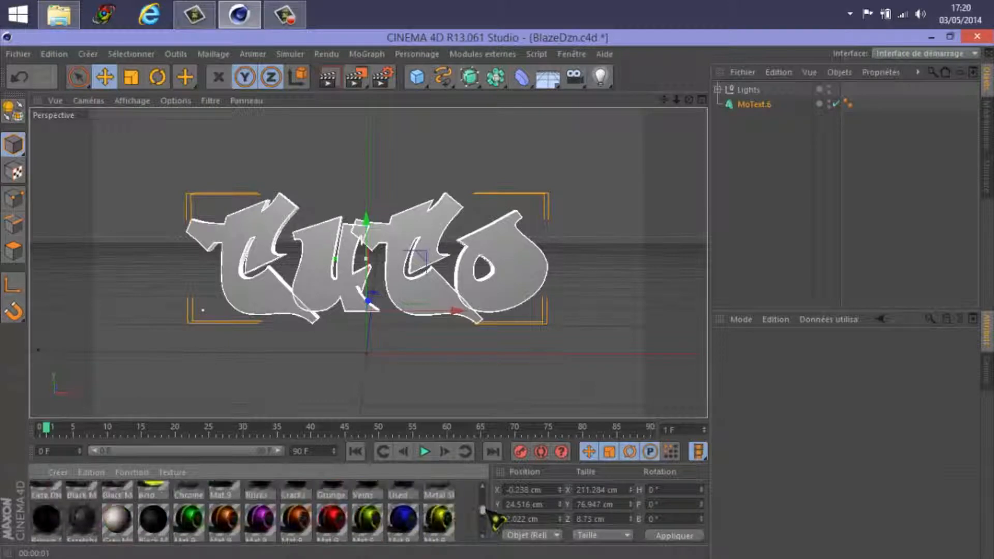
scroll(492, 519, "down", 1)
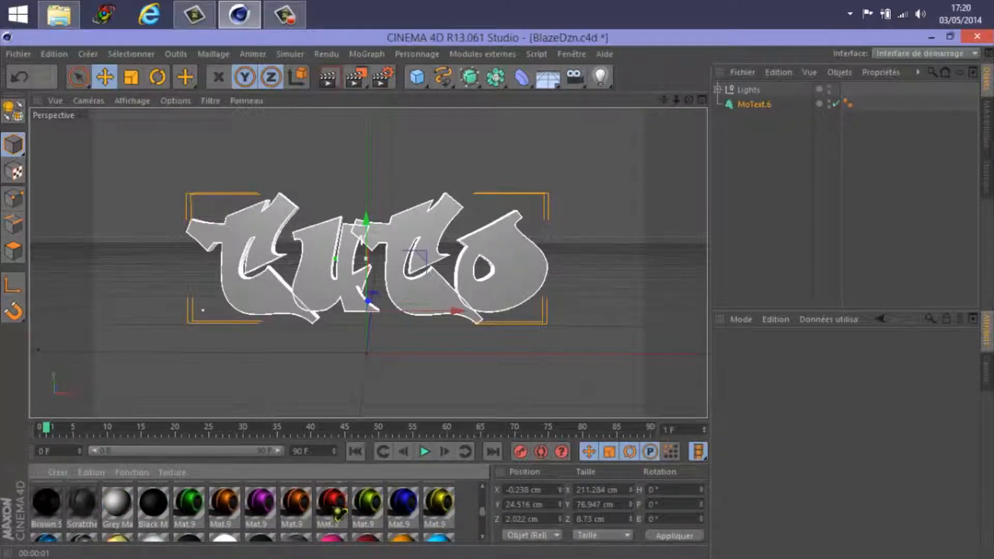
left_click(304, 512)
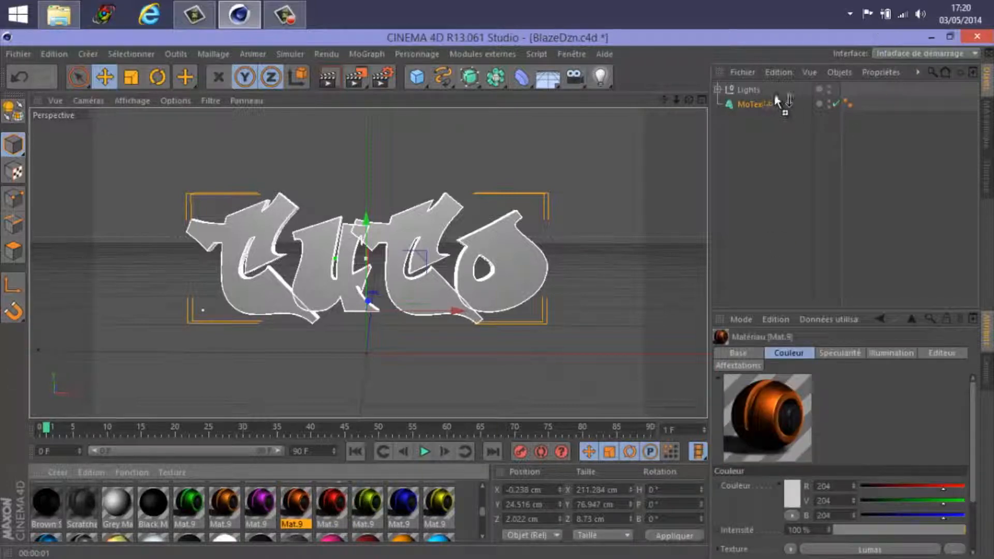
left_click_drag(777, 101, 775, 104)
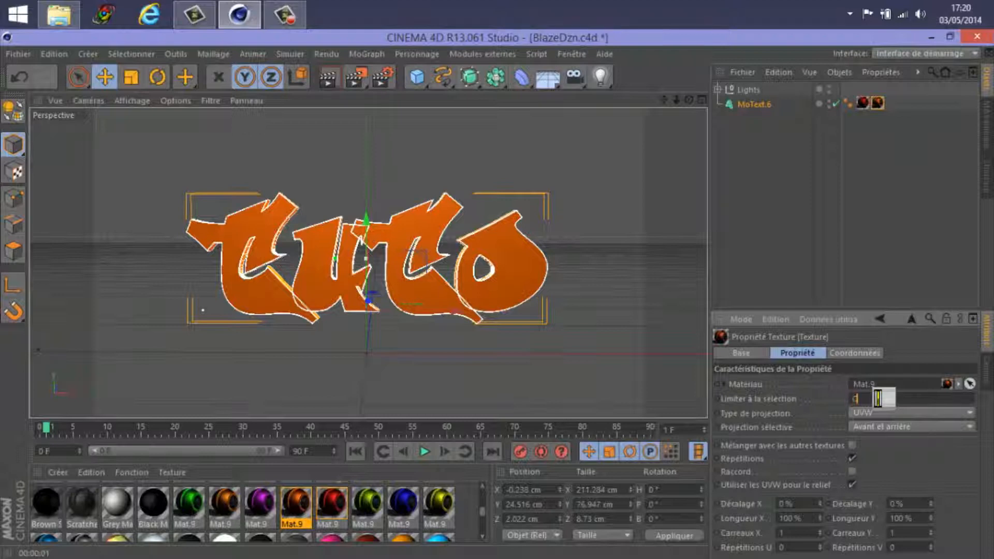
left_click(334, 84)
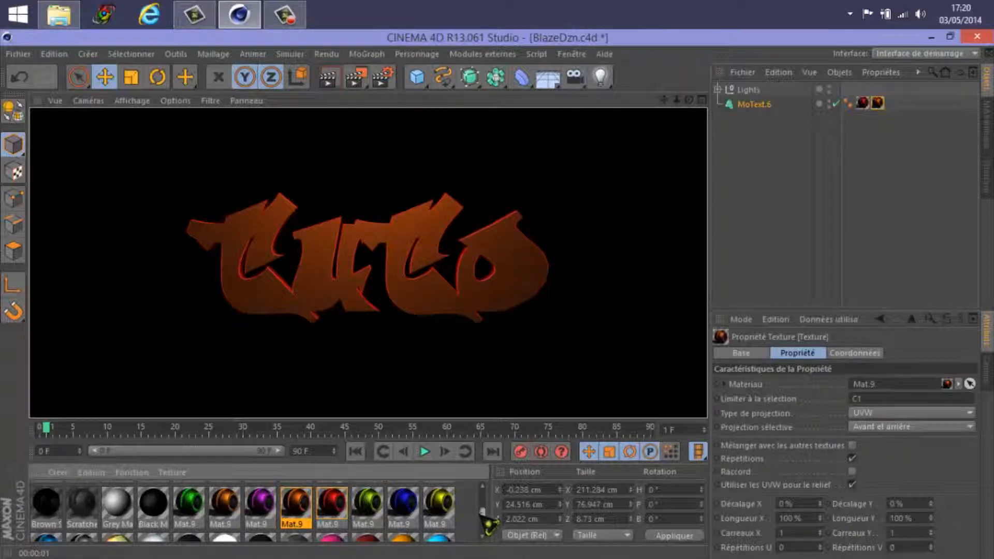
scroll(486, 526, "down", 5)
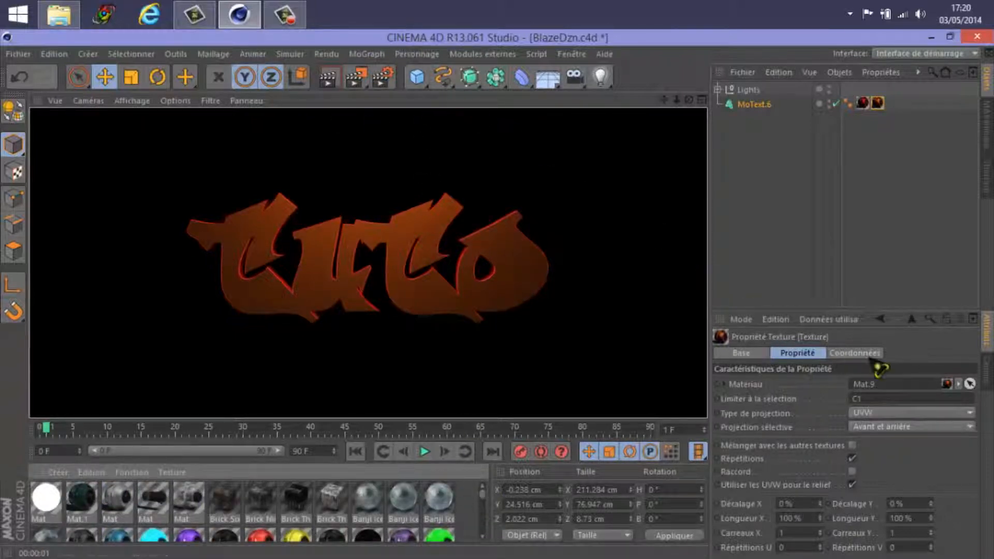
- Move the MoText.6 text to about X -10 cm, Y 24.6 cm and scale it up uniformly to about 249 cm wide
left_click(754, 104)
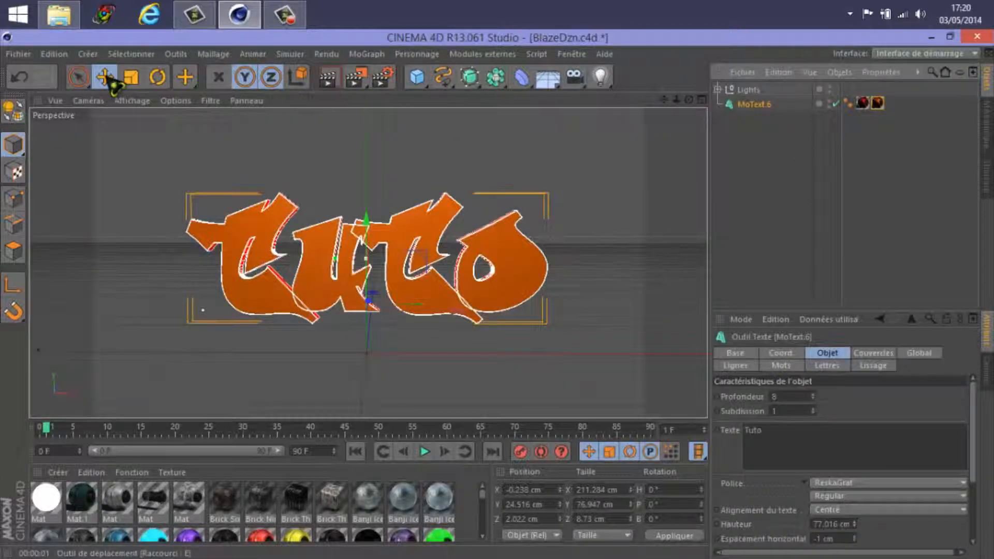
left_click_drag(362, 229, 344, 278)
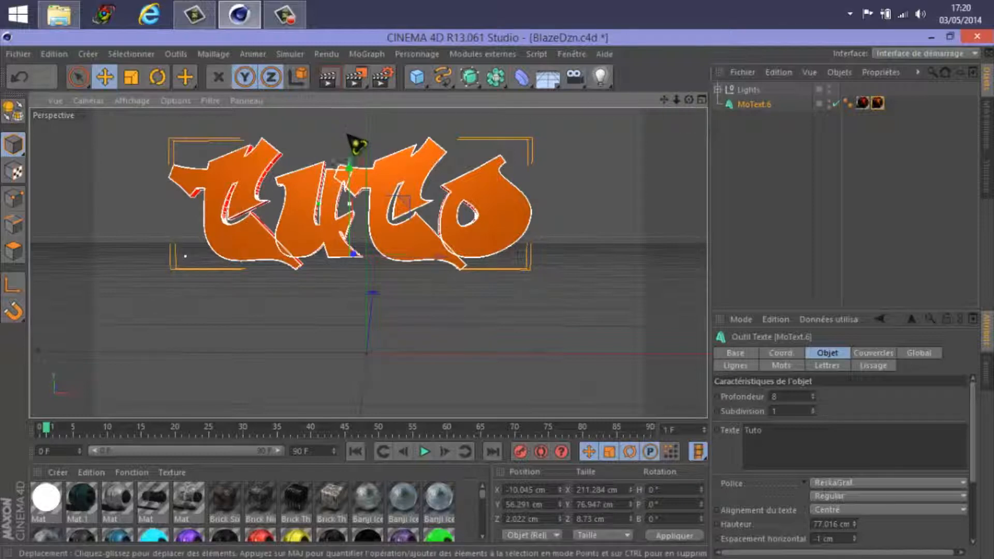
left_click_drag(349, 167, 342, 243)
key("t")
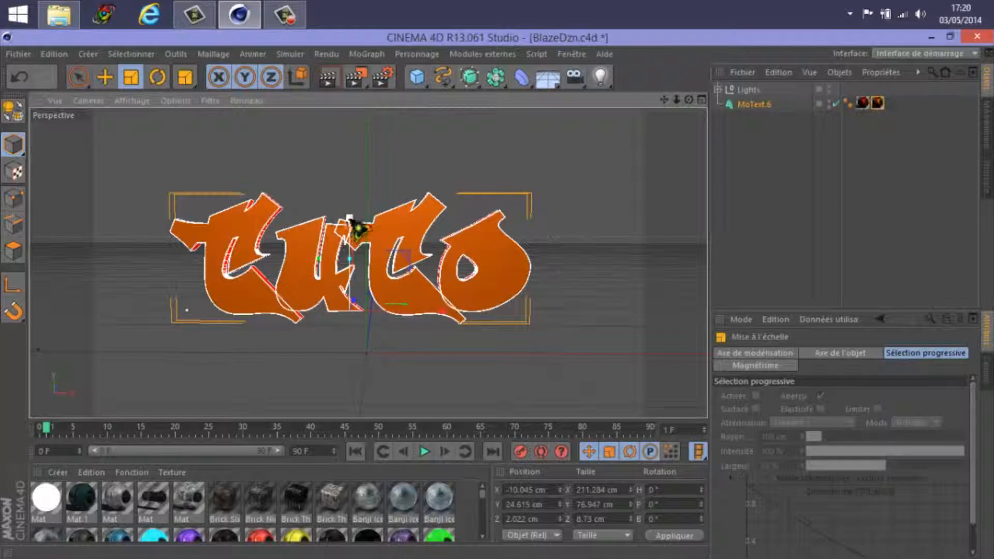
left_click_drag(357, 228, 417, 254)
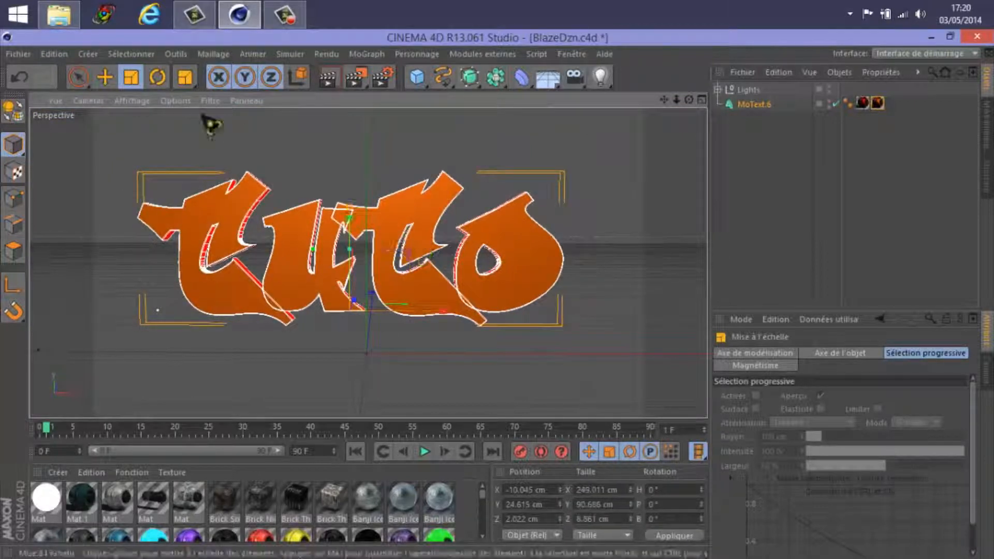
- Tilt the text object to a pitch of about -2.8° and render the view
left_click(159, 79)
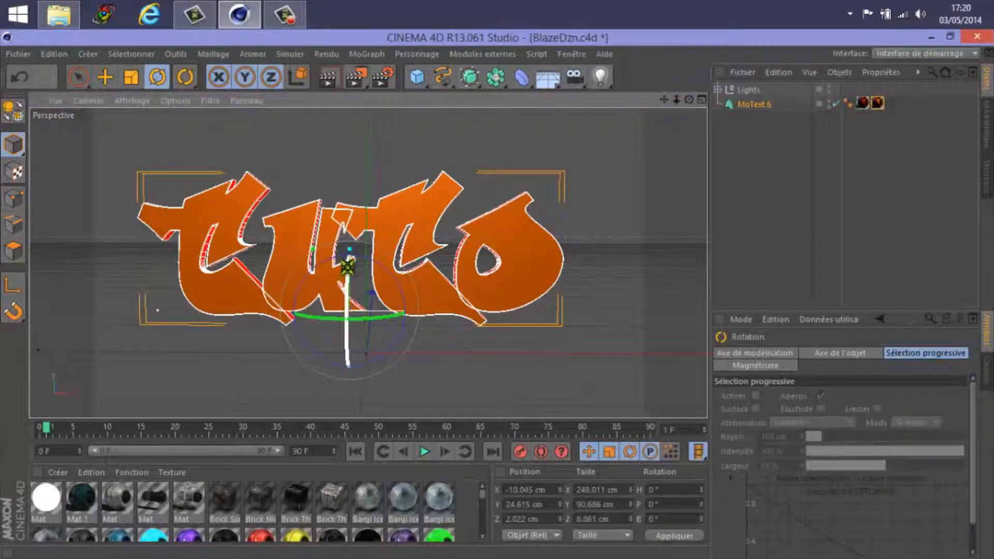
mouse_move(347, 267)
left_mouse_down()
mouse_move(337, 251)
mouse_move(340, 258)
left_mouse_up()
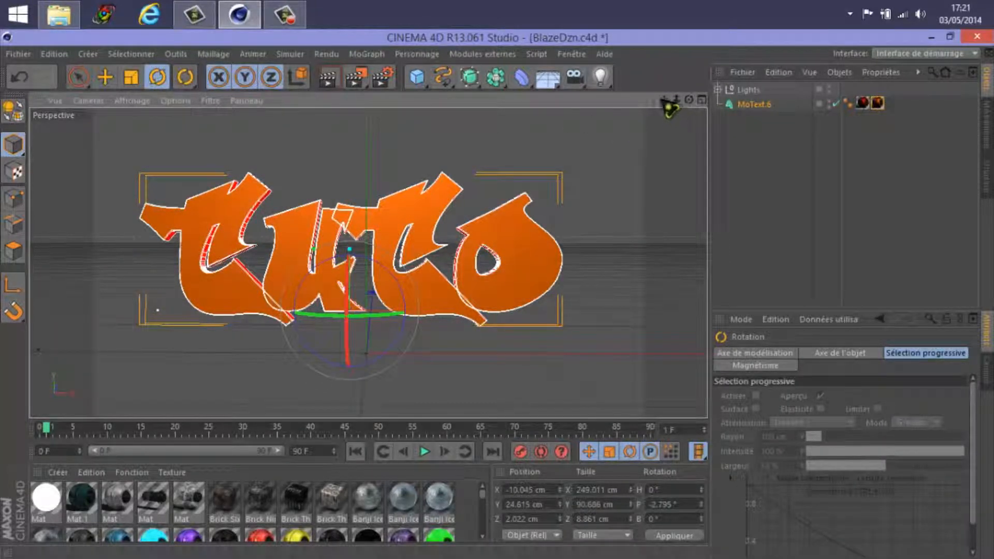
left_click(337, 88)
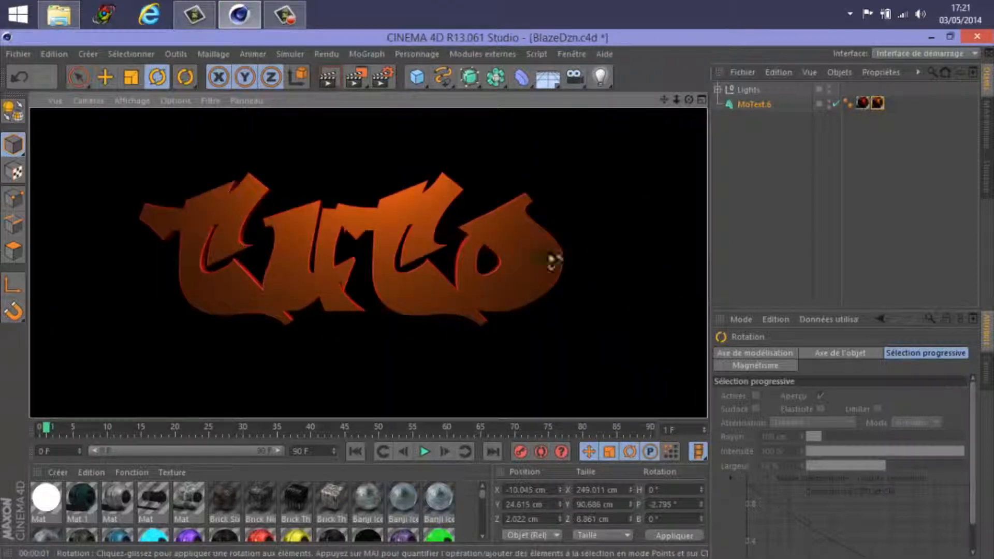
- Set the render output to save as Tuto in the Textes3D\PNG folder, keep the PNG format, and close the render settings
left_click(386, 86)
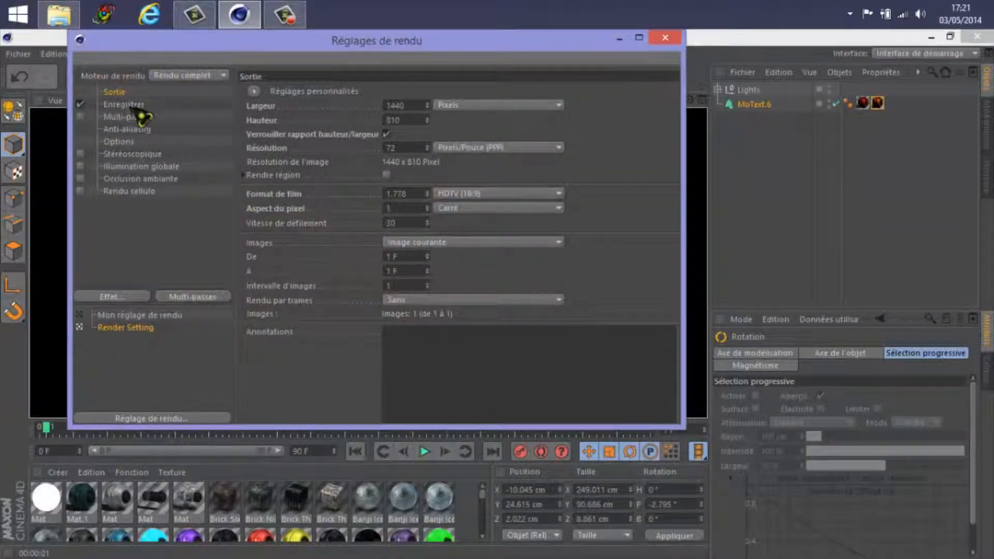
left_click(124, 104)
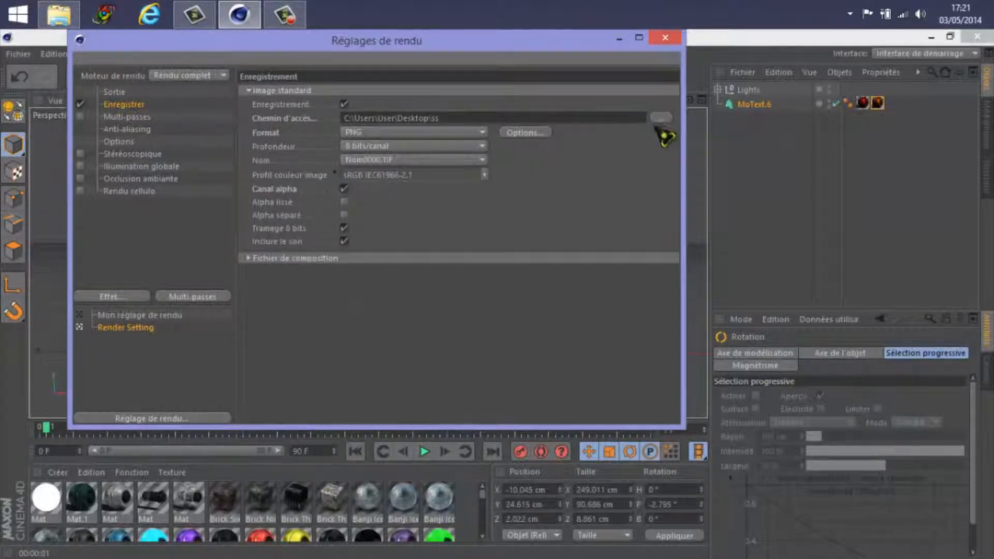
left_click(663, 118)
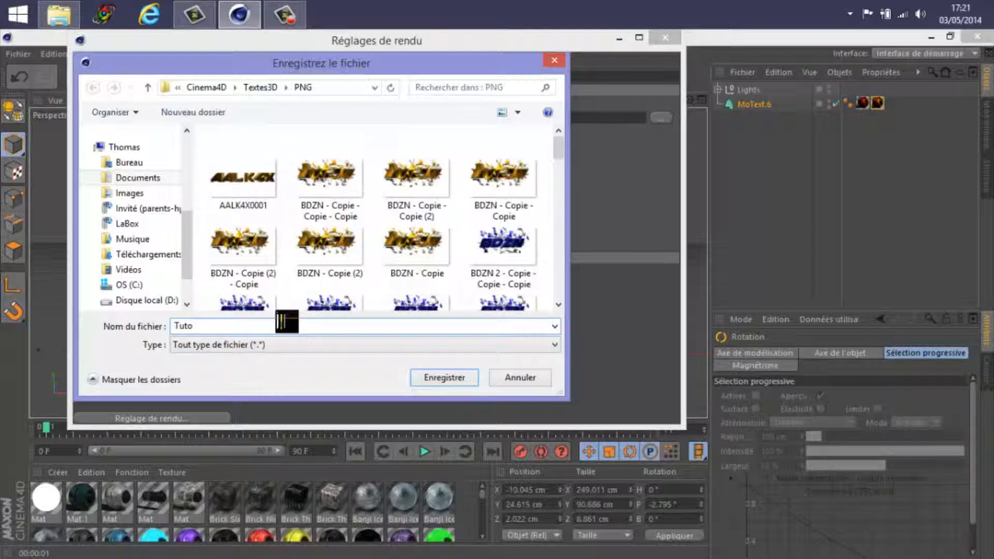
left_click(442, 379)
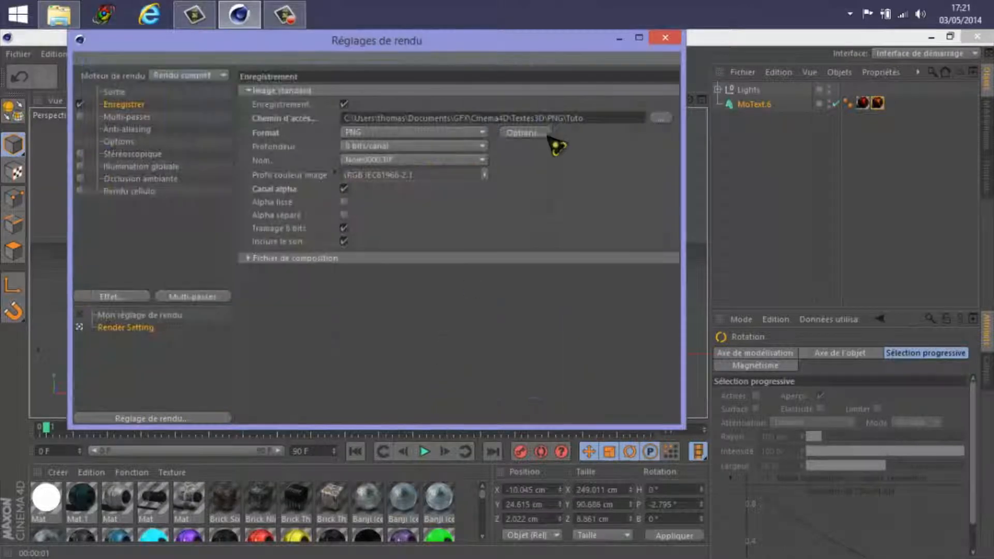
left_click(361, 134)
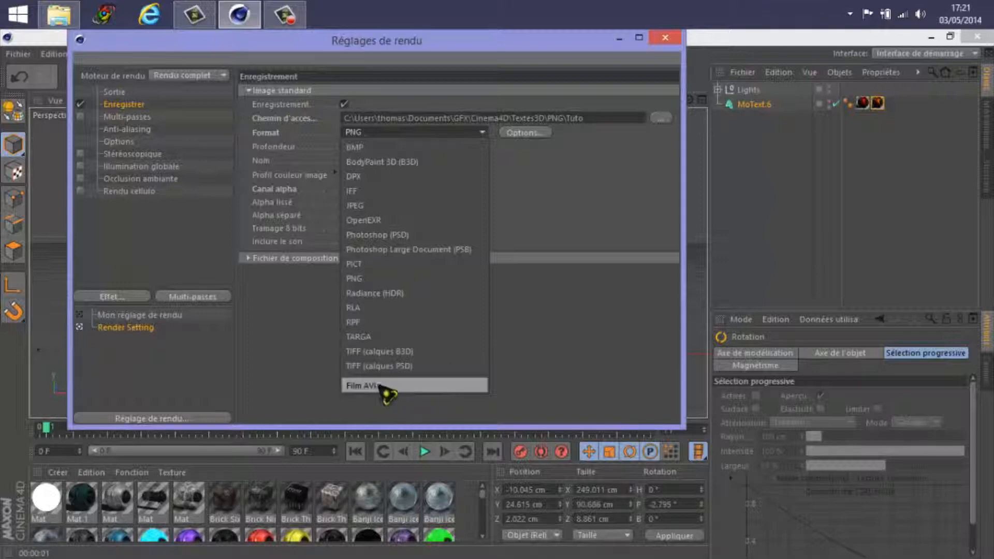
left_click(375, 134)
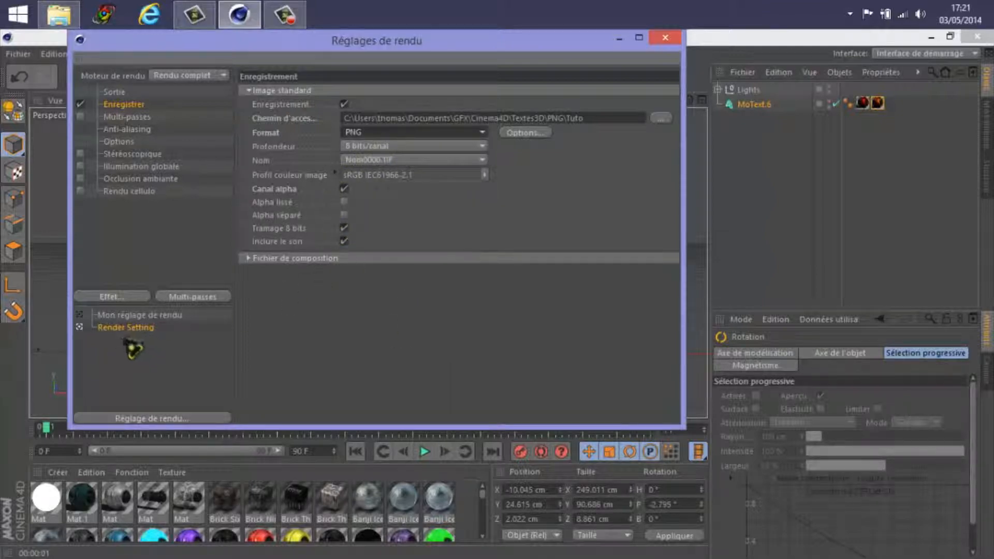
left_click(665, 39)
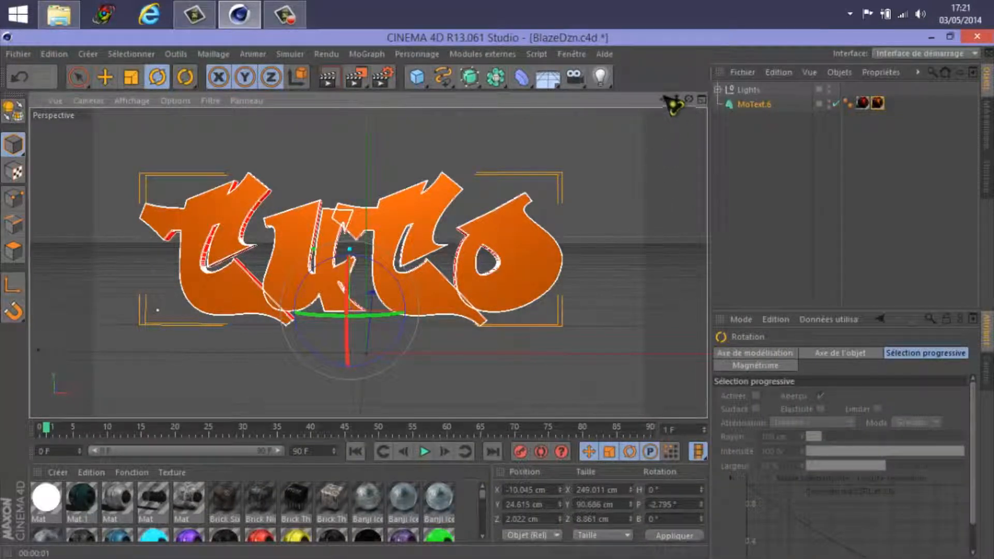
- Examine the text from several angles and distances in the perspective view and in the four-view layout
left_click_drag(668, 102, 506, 305)
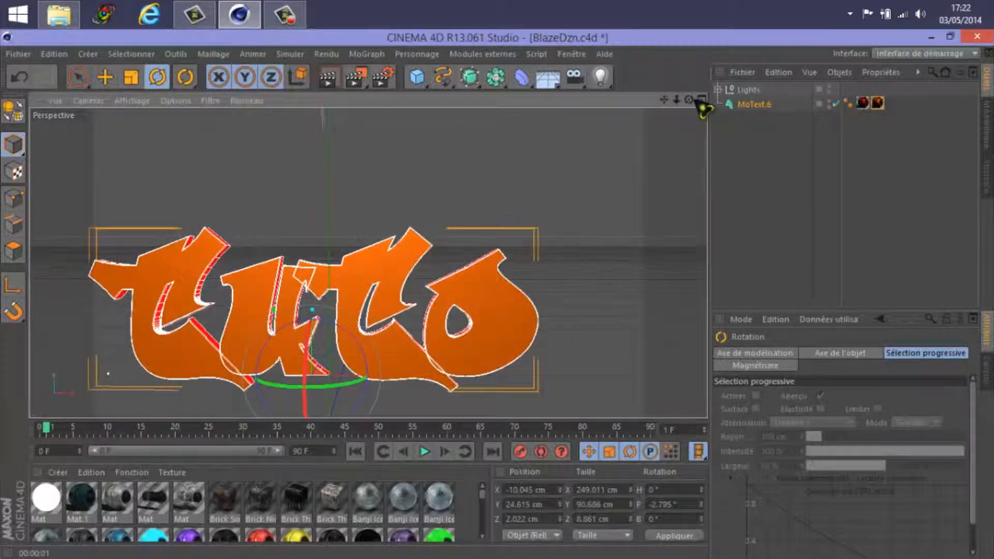
left_click_drag(688, 100, 508, 305)
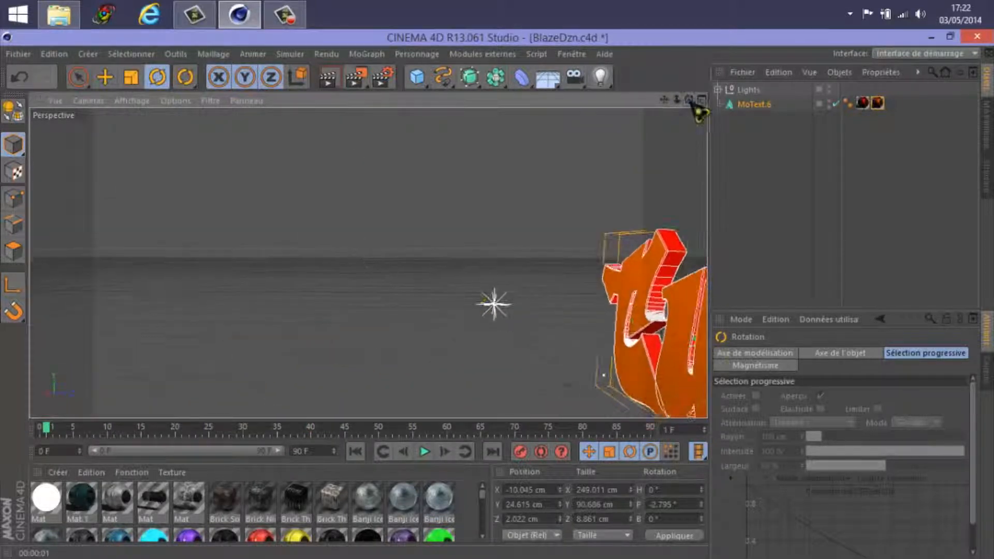
left_click_drag(689, 99, 510, 303)
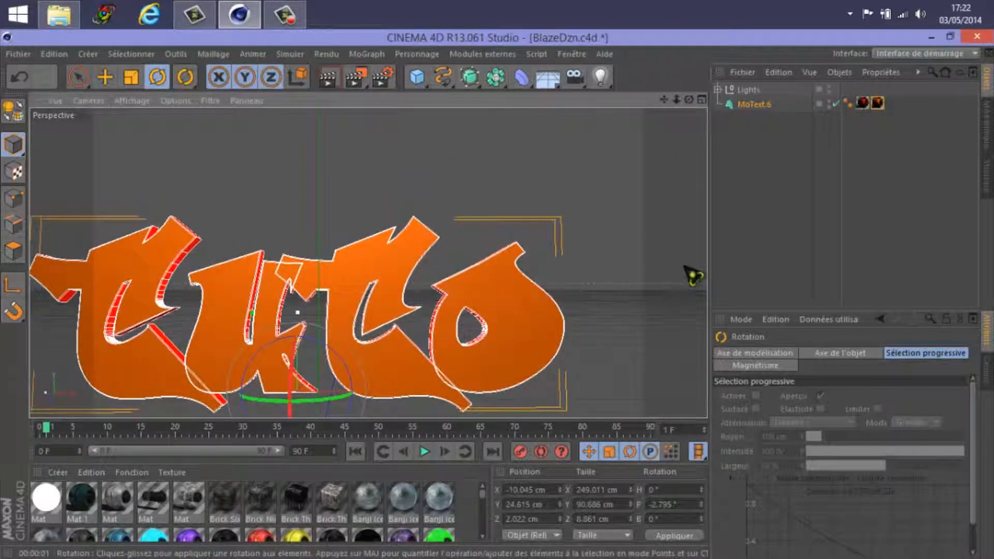
left_click(704, 102)
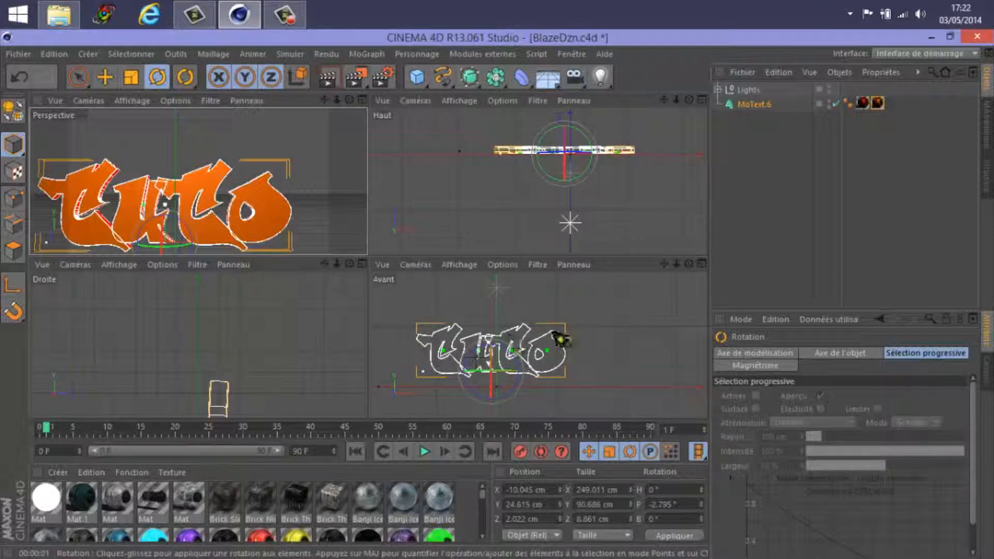
left_click(362, 99)
scroll(466, 288, "down", 3)
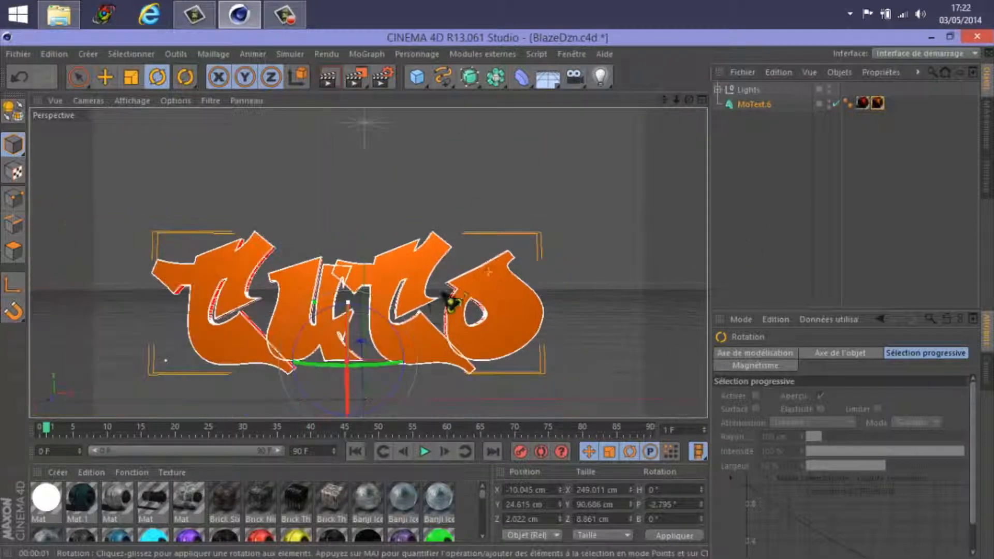
left_click(105, 78)
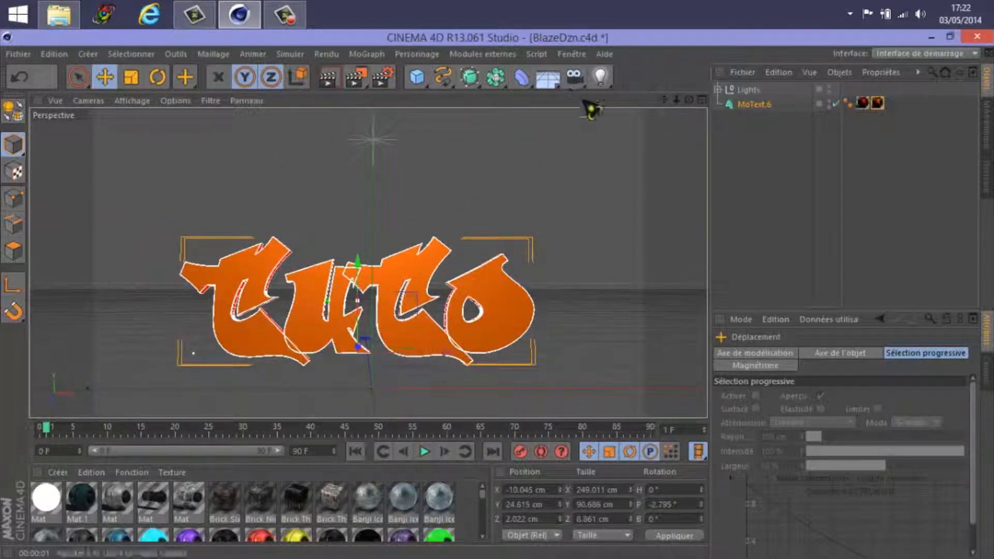
left_click_drag(689, 102, 499, 294)
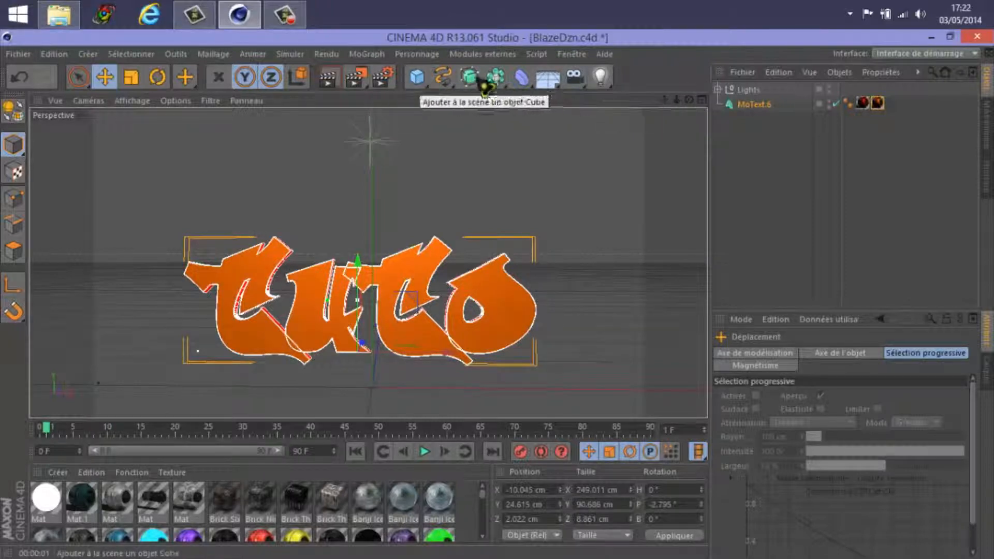
left_click(449, 83)
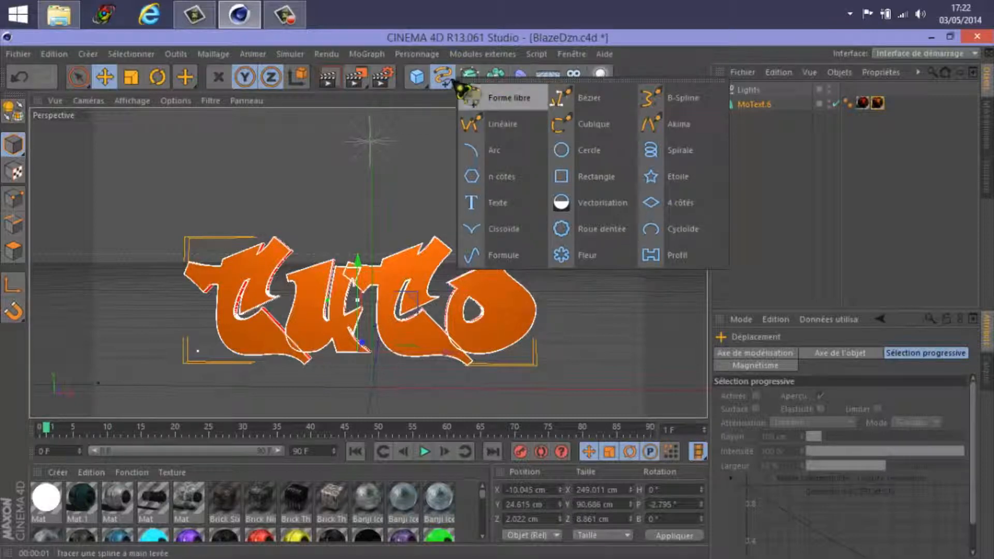
left_click(469, 96)
left_click(449, 79)
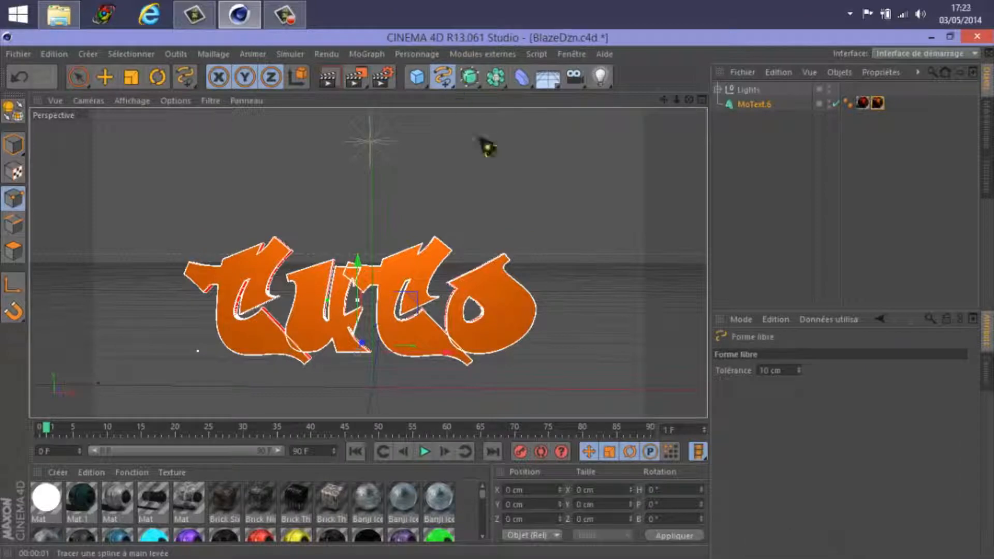
left_click(446, 79)
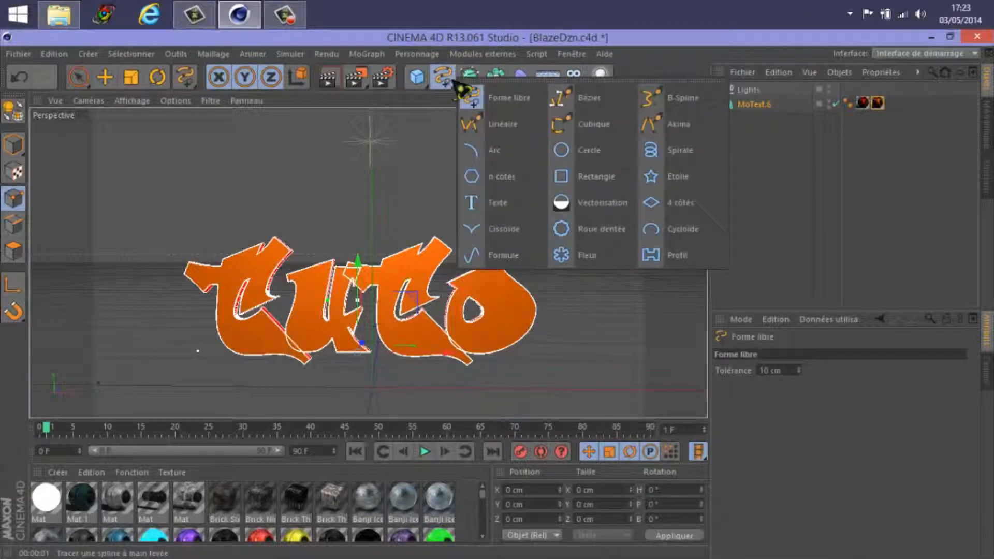
left_click(425, 79)
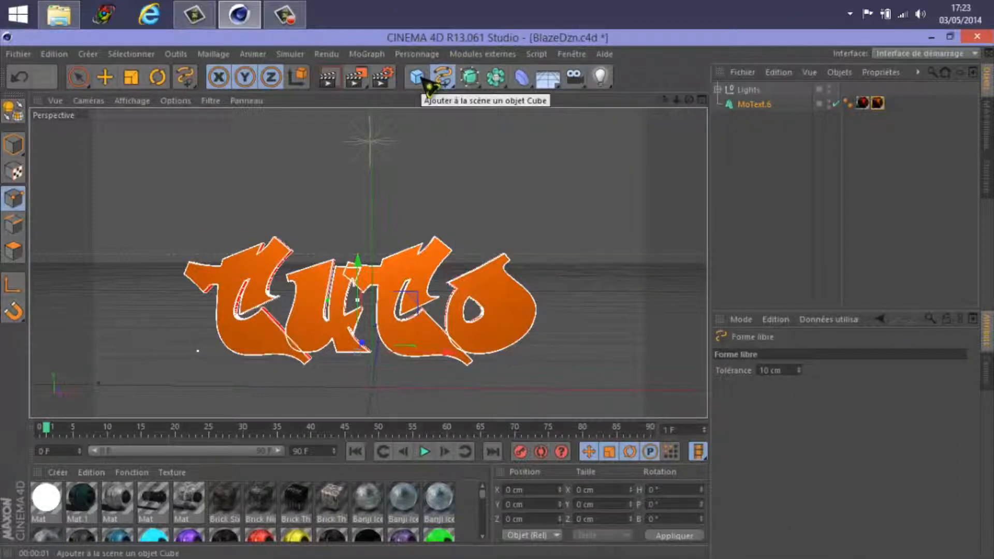
left_click(427, 82)
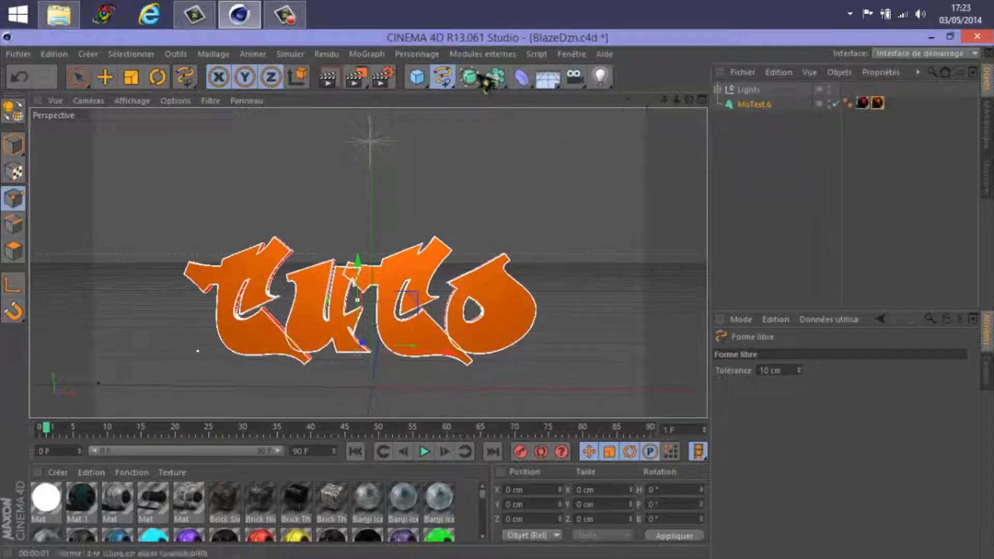
- Add a Hyper NURBS and an Extrusion NURBS object to the scene, and select the Hyper NURBS object
left_click(474, 79)
left_click(471, 78)
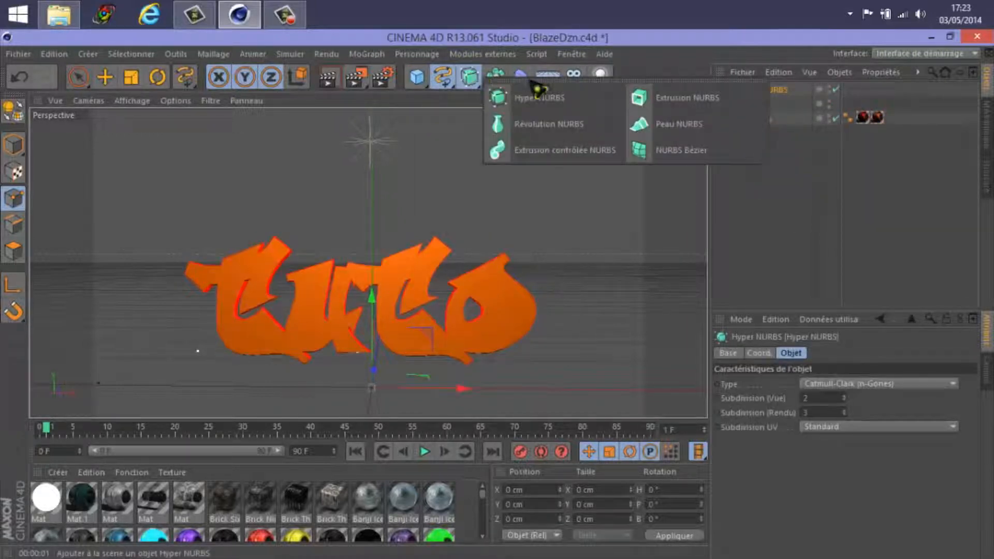
left_click(678, 101)
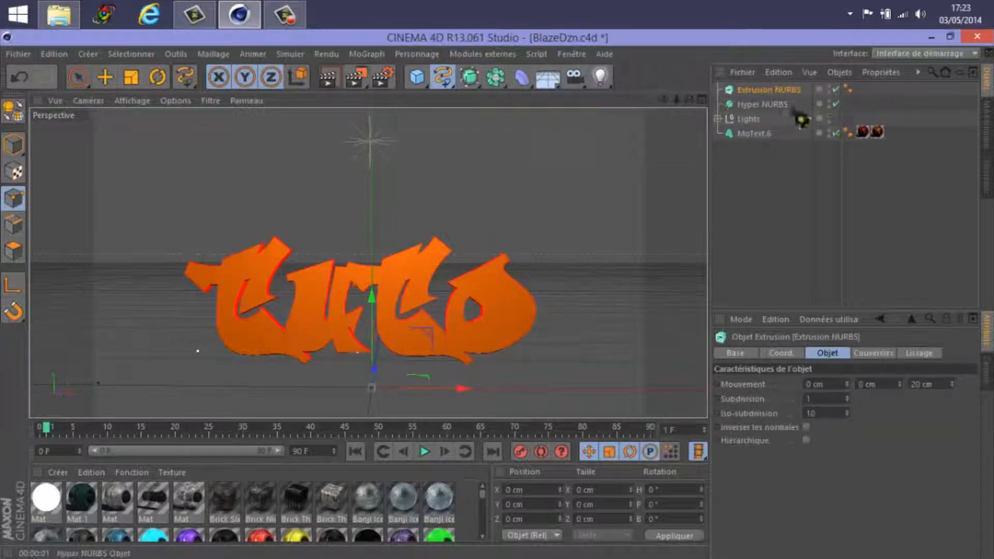
left_click(773, 106)
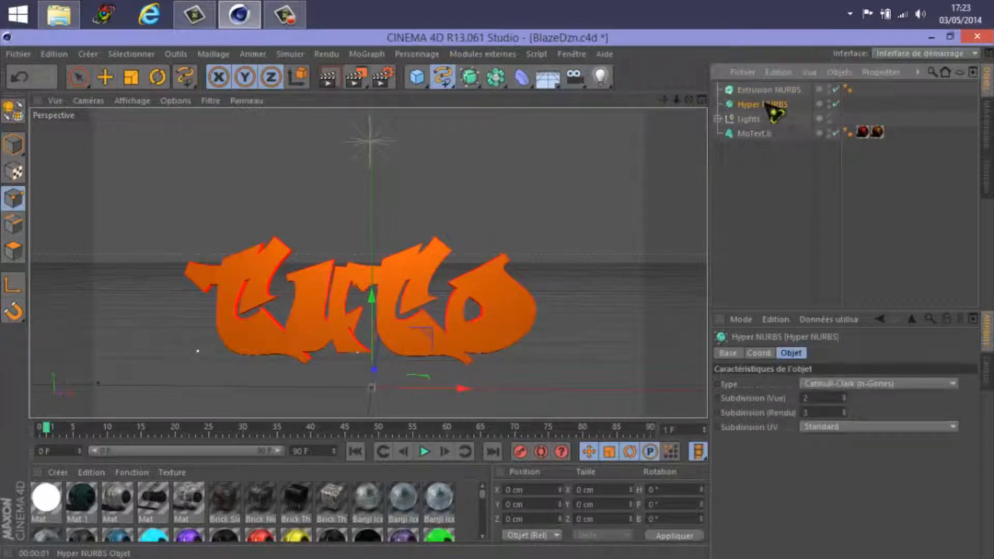
- Delete the Hyper NURBS object and nest the MoText object under the Extrusion NURBS object
key("Delete")
mouse_move(757, 124)
left_mouse_down()
mouse_move(768, 95)
mouse_move(762, 122)
left_mouse_up()
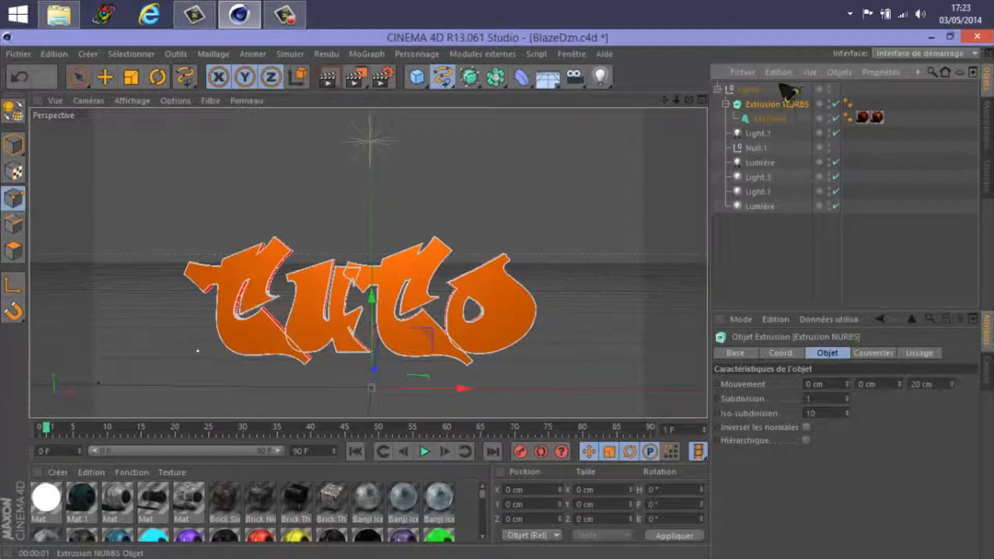
left_click_drag(778, 83, 779, 83)
left_click_drag(716, 93, 751, 110)
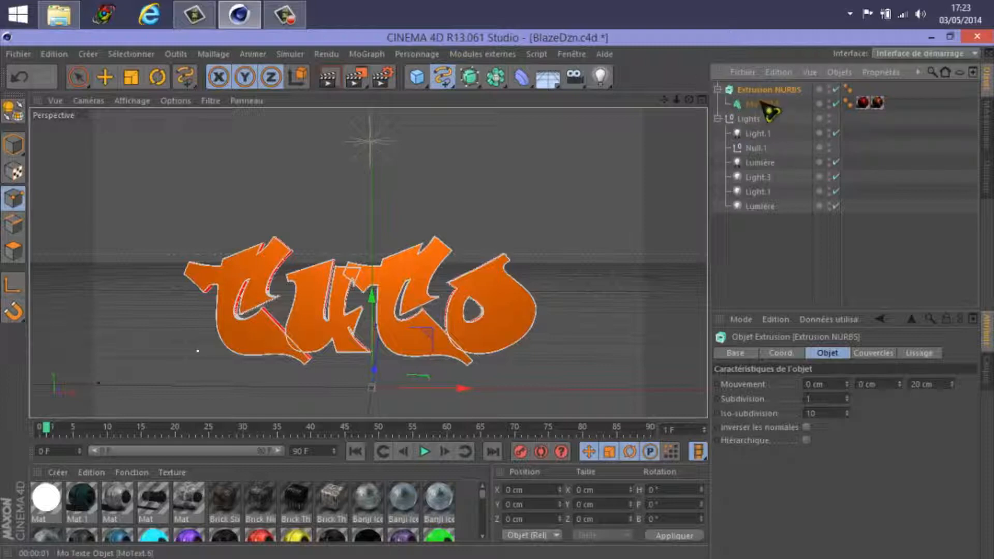
- Take the MoText object out of the Extrusion NURBS, delete the Extrusion NURBS object and collapse the Lights group
left_click_drag(762, 207, 764, 219)
left_click(748, 93)
key("Delete")
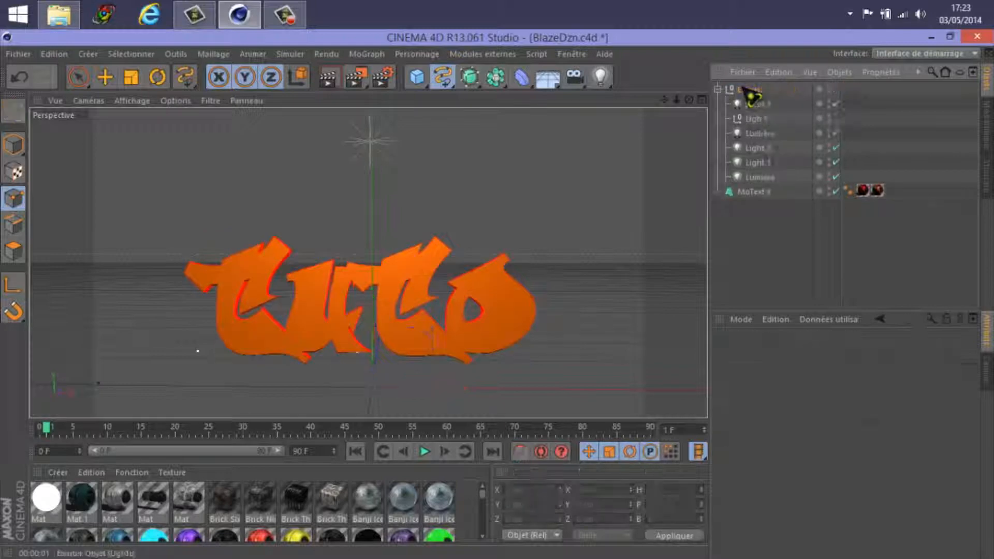
left_click(717, 90)
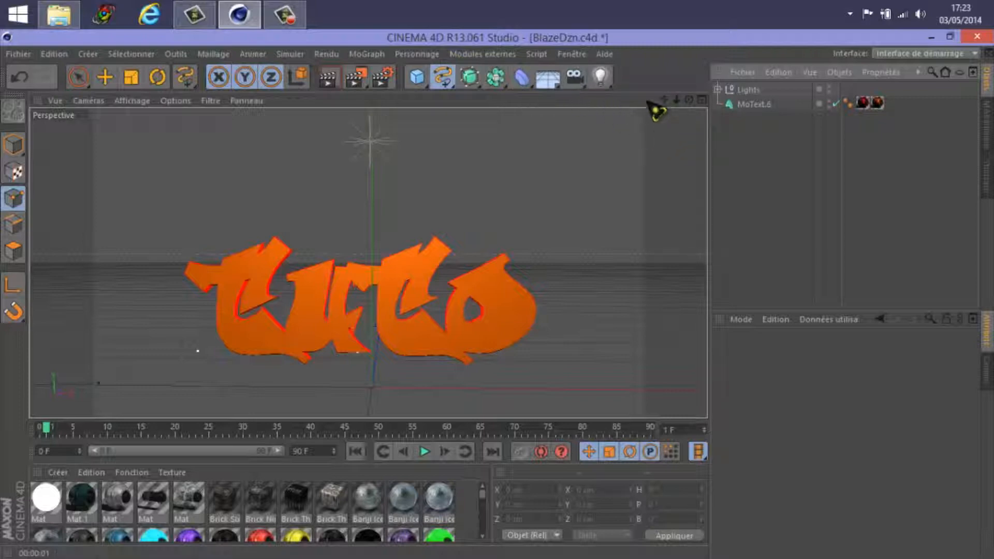
left_click(367, 54)
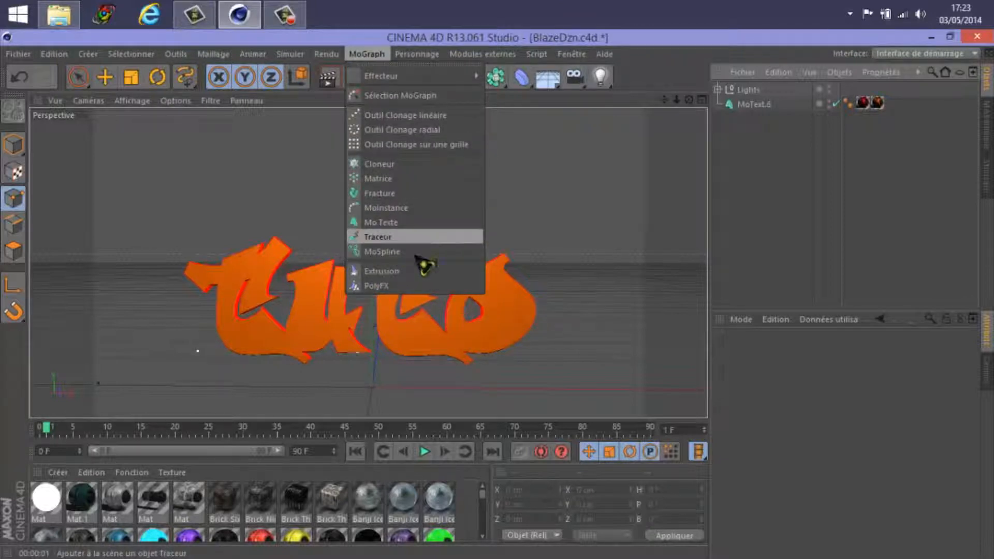
mouse_move(418, 54)
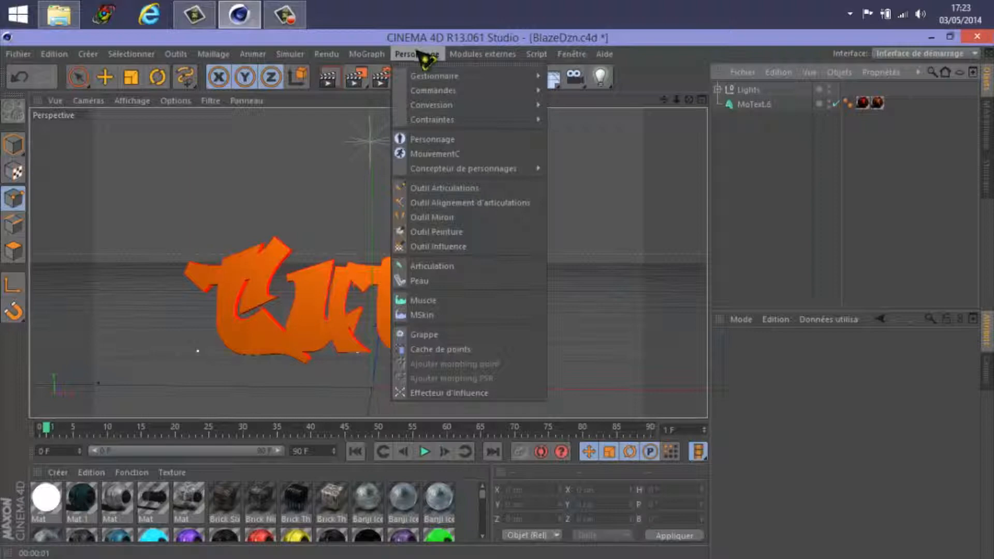
mouse_move(501, 58)
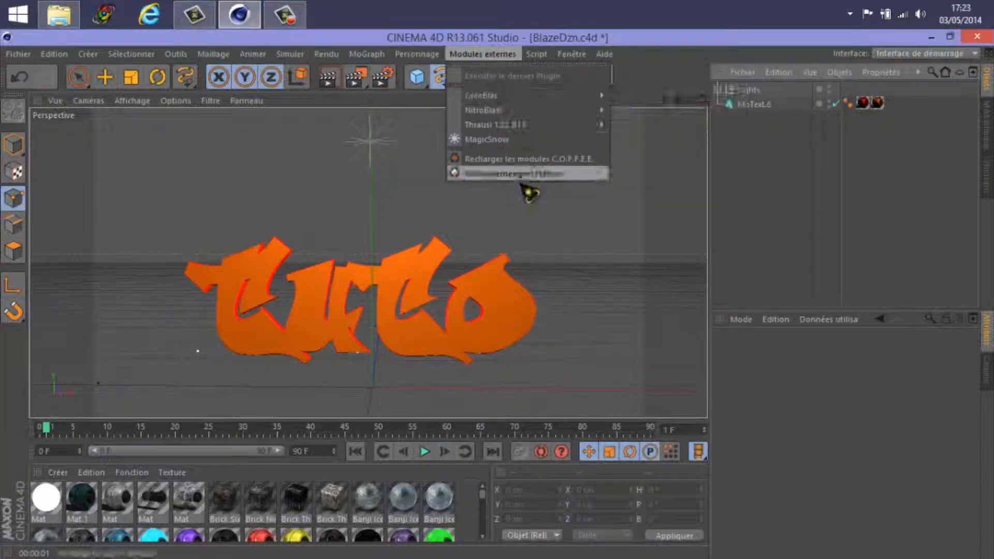
mouse_move(536, 127)
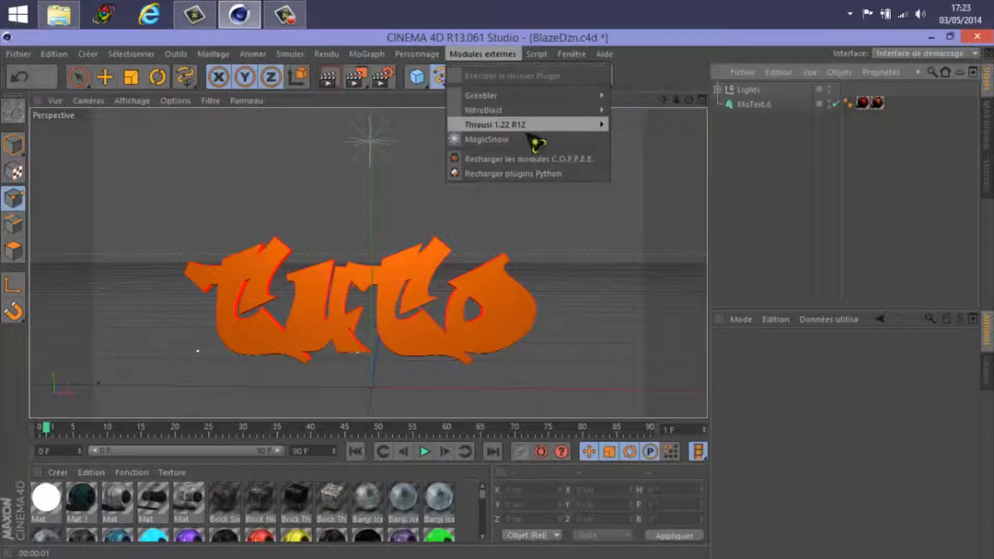
left_click(506, 61)
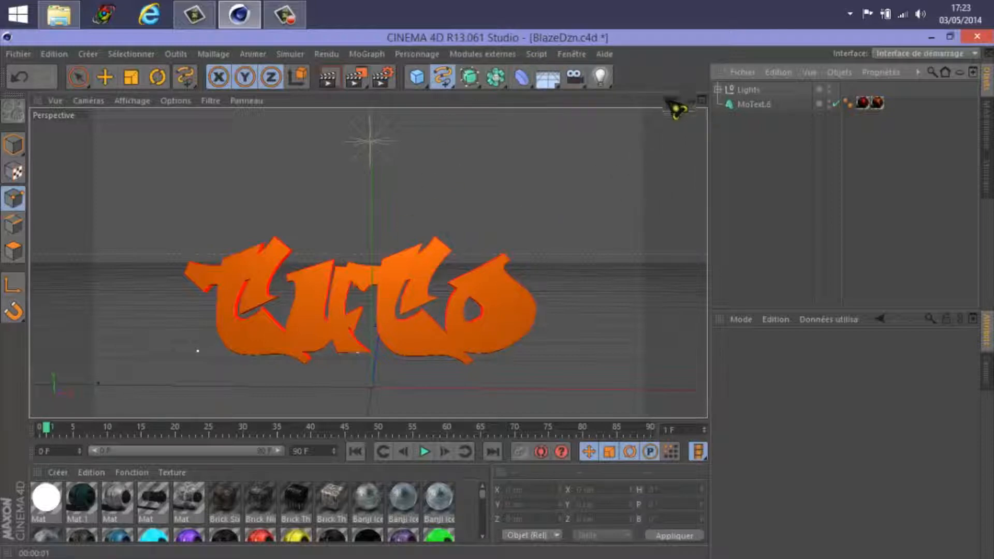
middle_click_drag(506, 299, 509, 303, "alt")
left_click_drag(500, 295, 501, 297)
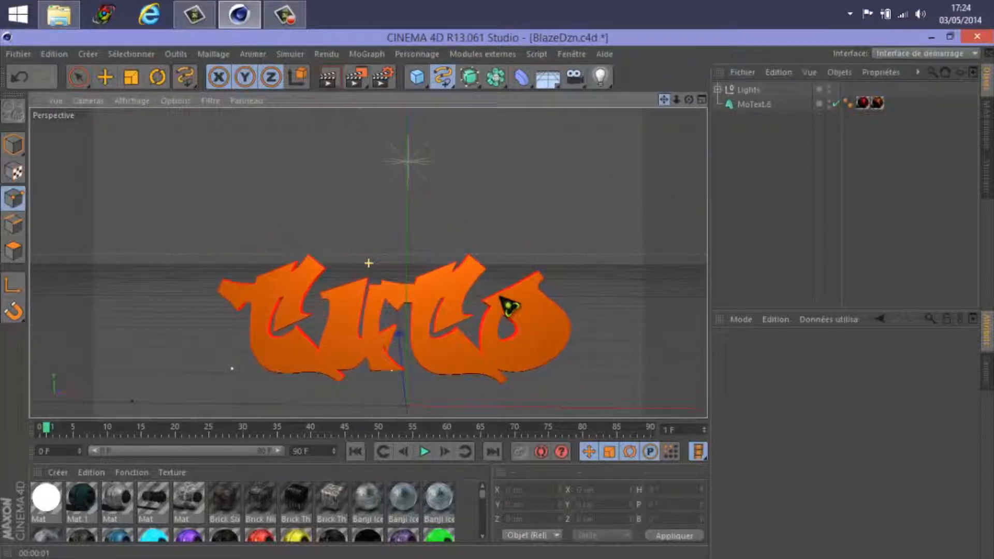
left_click(20, 54)
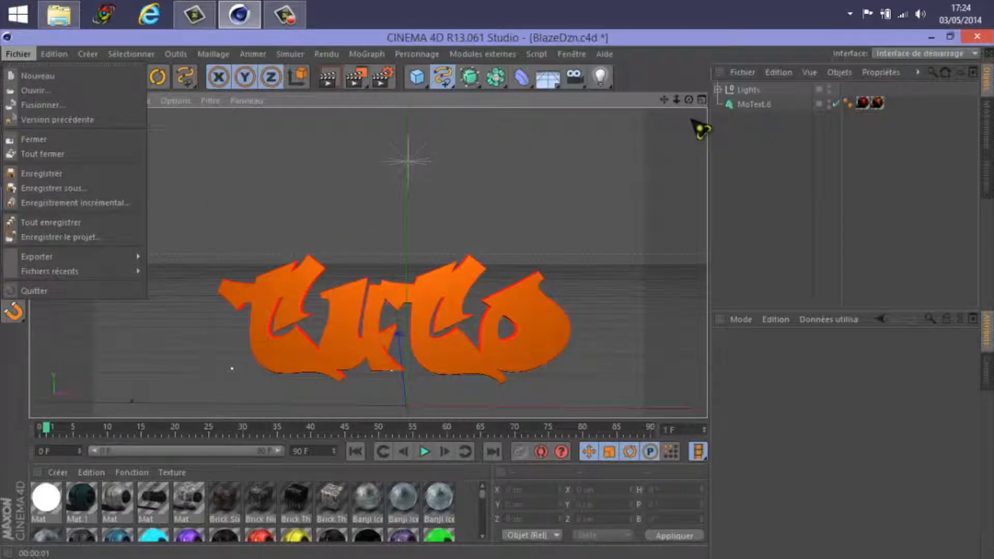
left_click(18, 54)
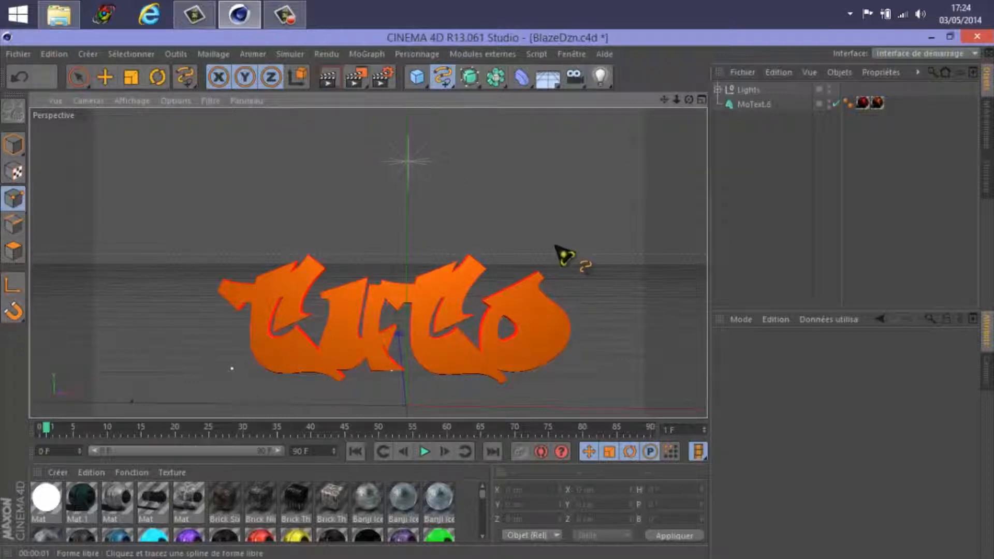
left_click(495, 78)
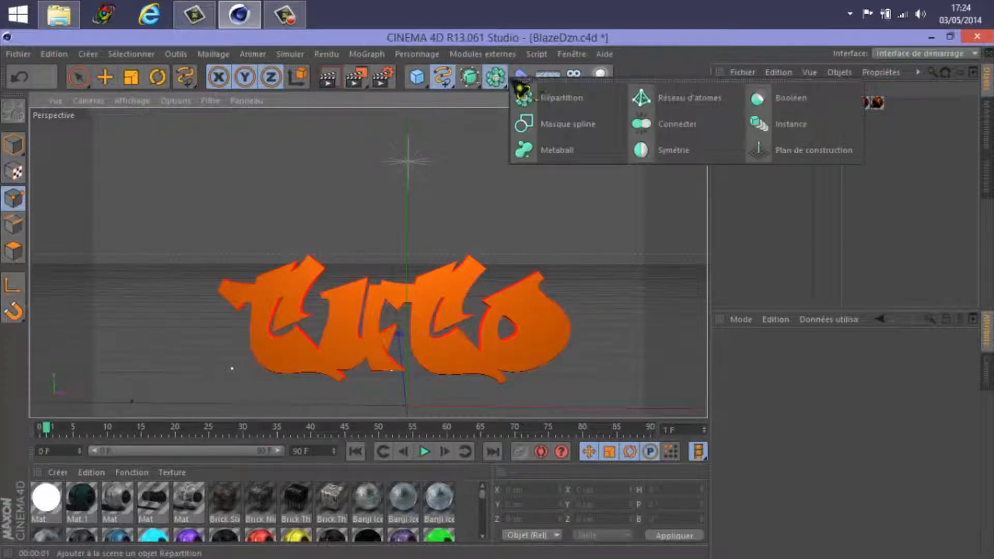
left_click(470, 77)
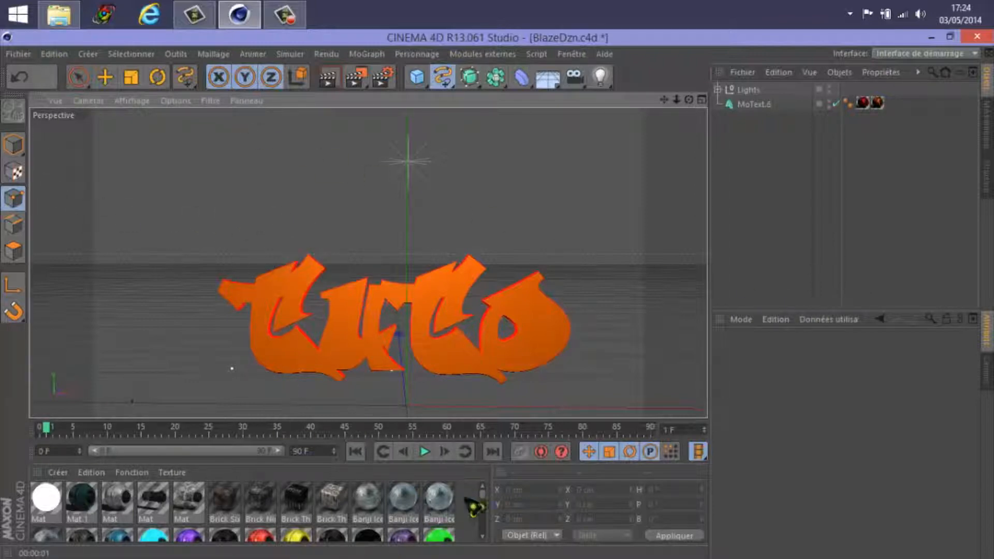
- Look through the scene's materials and remove both texture tags from the MoText object
mouse_move(490, 505)
left_mouse_down()
mouse_move(490, 533)
mouse_move(487, 510)
mouse_move(481, 520)
mouse_move(490, 500)
left_mouse_up()
left_click(155, 512)
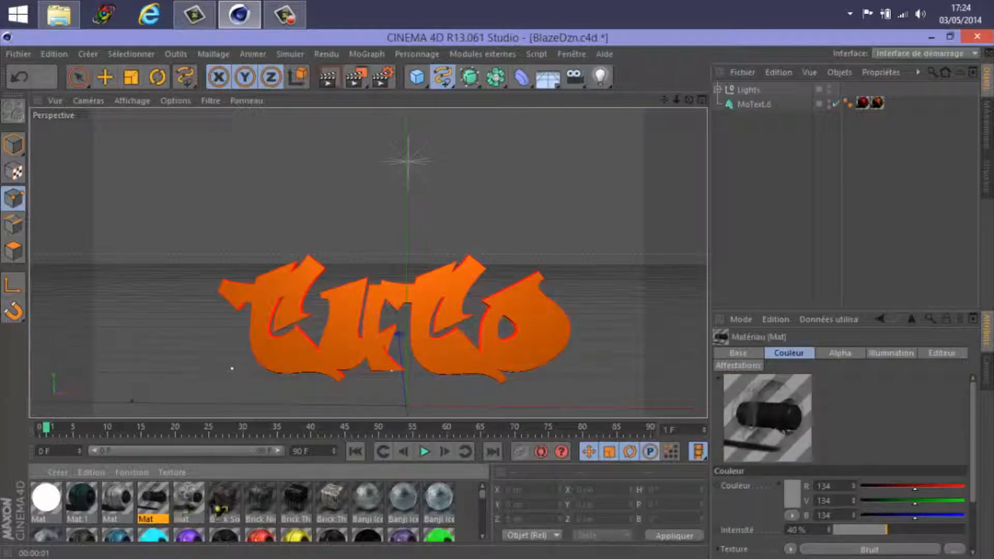
left_click(260, 505)
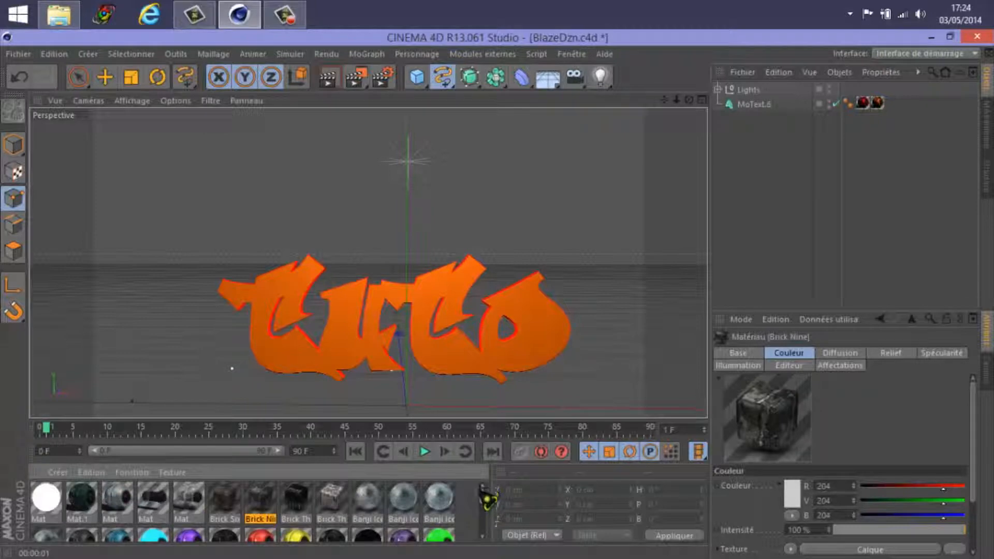
scroll(487, 499, "down", 5)
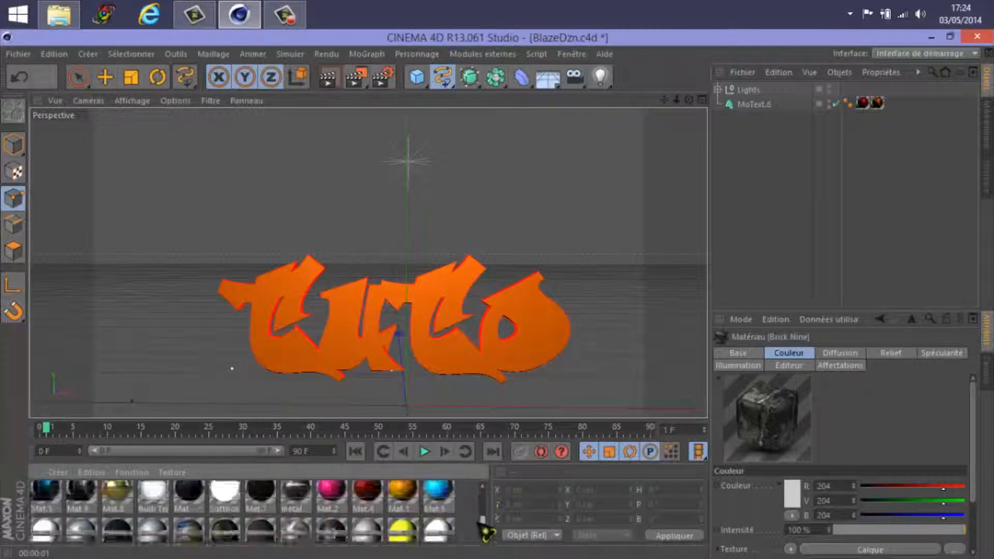
scroll(485, 532, "up", 5)
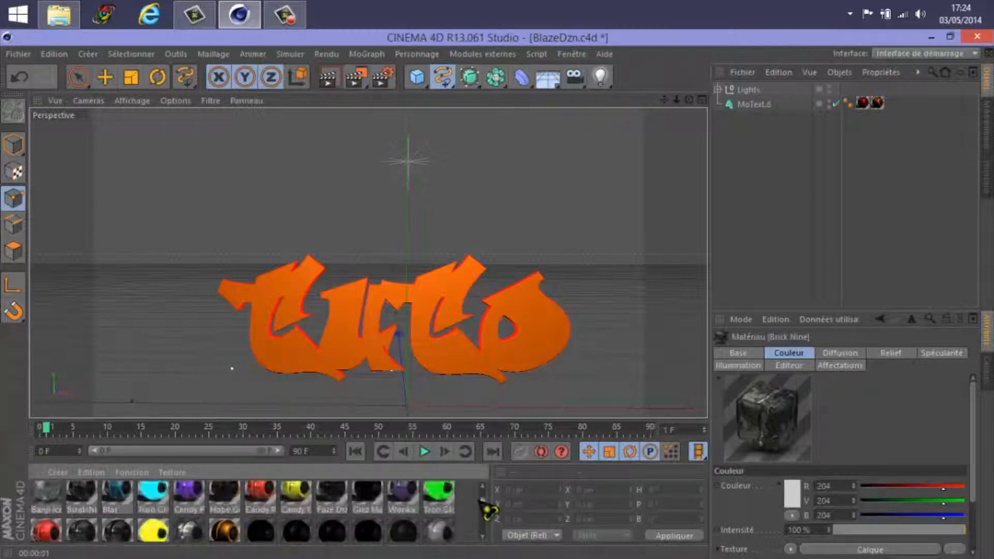
scroll(487, 510, "up", 2)
left_click_drag(153, 524, 871, 111)
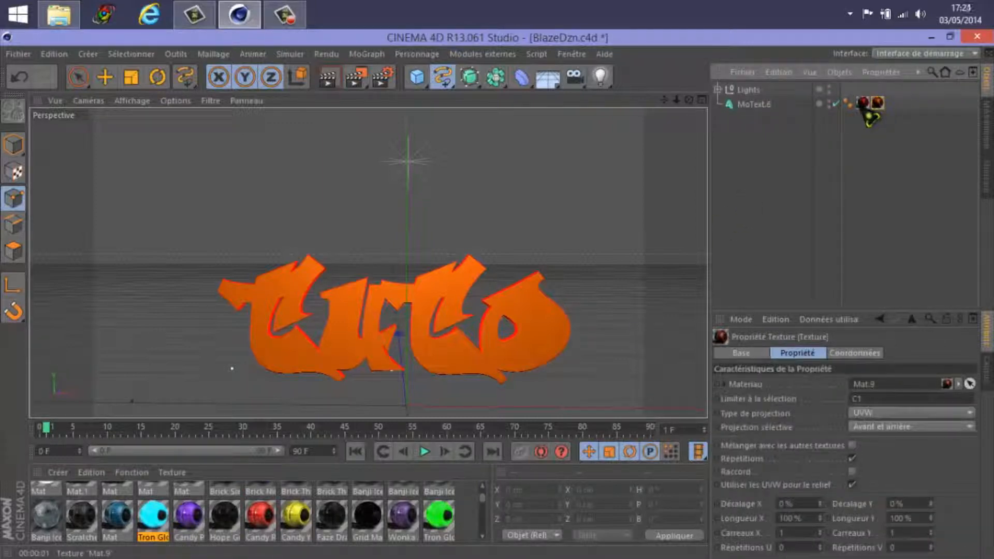
left_click(874, 111, "shift")
key("Delete")
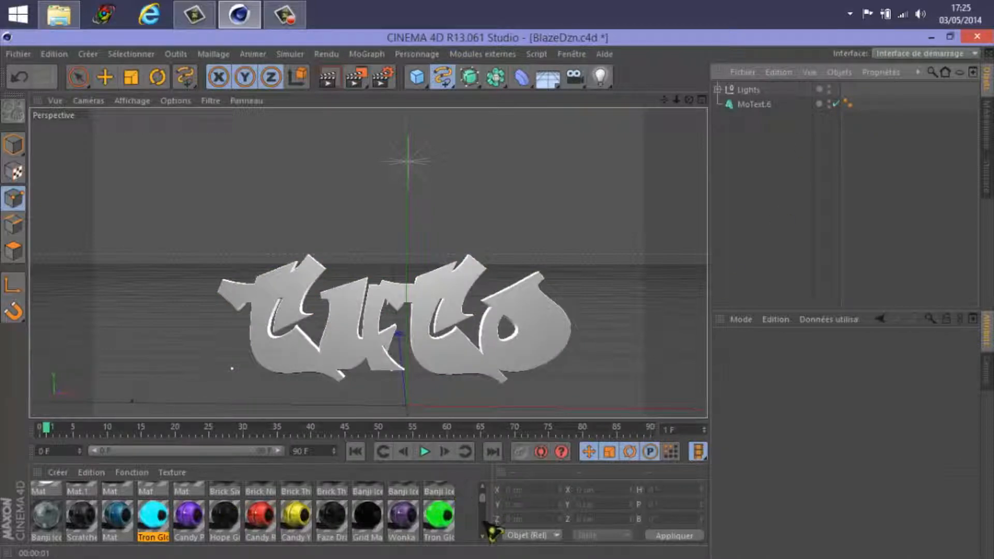
- Apply the Tron Glow Blue material to the whole MoText object
left_click_drag(485, 498, 483, 513)
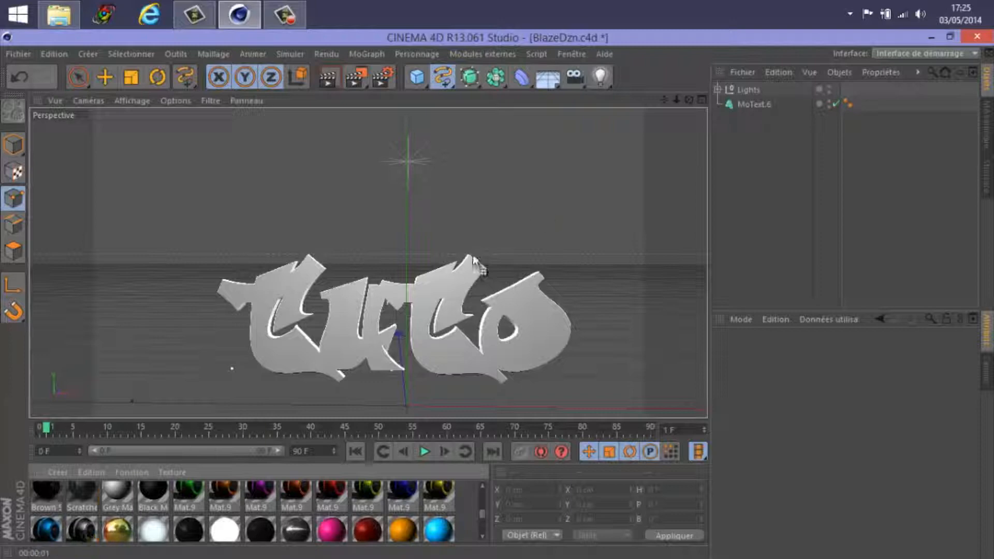
scroll(96, 541, "down", 1)
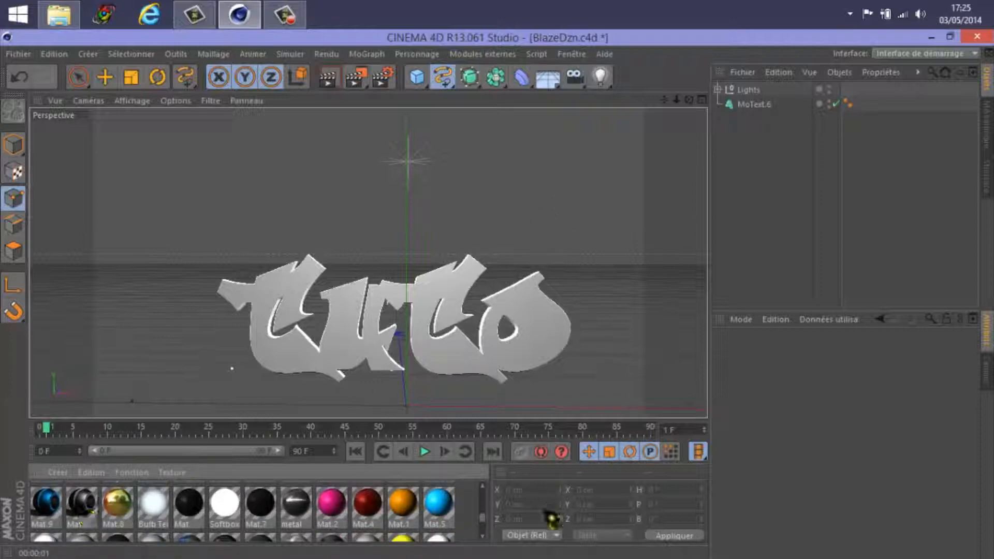
left_click_drag(488, 526, 491, 509)
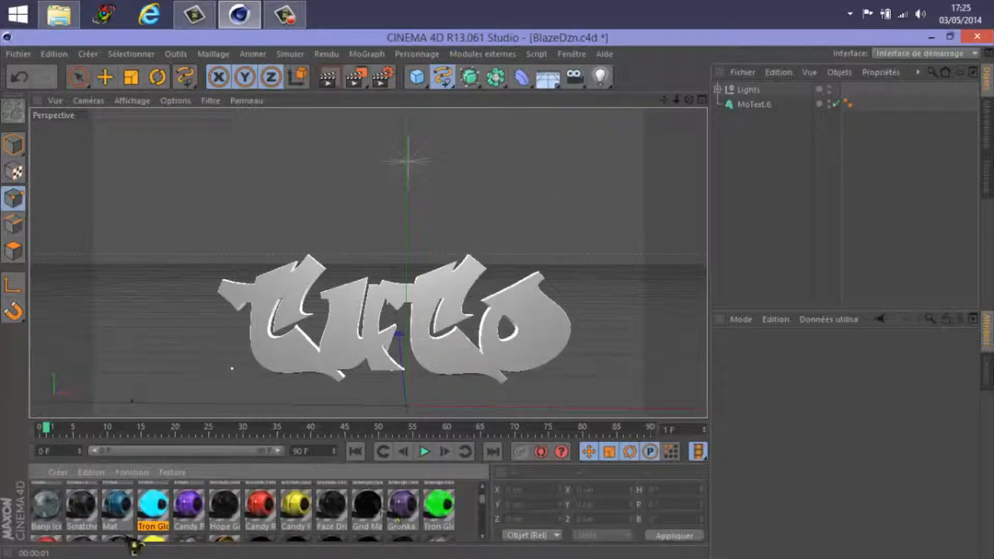
left_click(446, 523)
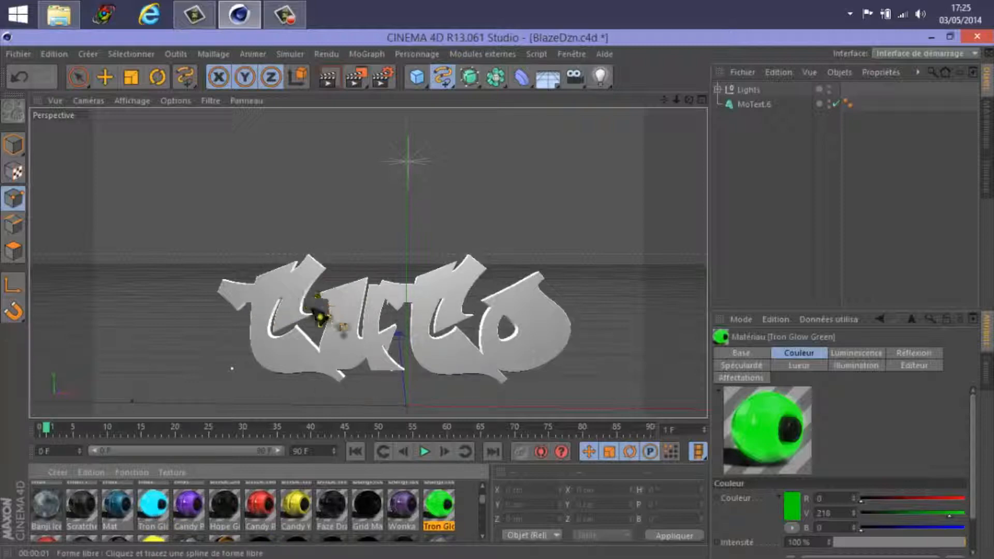
scroll(166, 492, "up", 1)
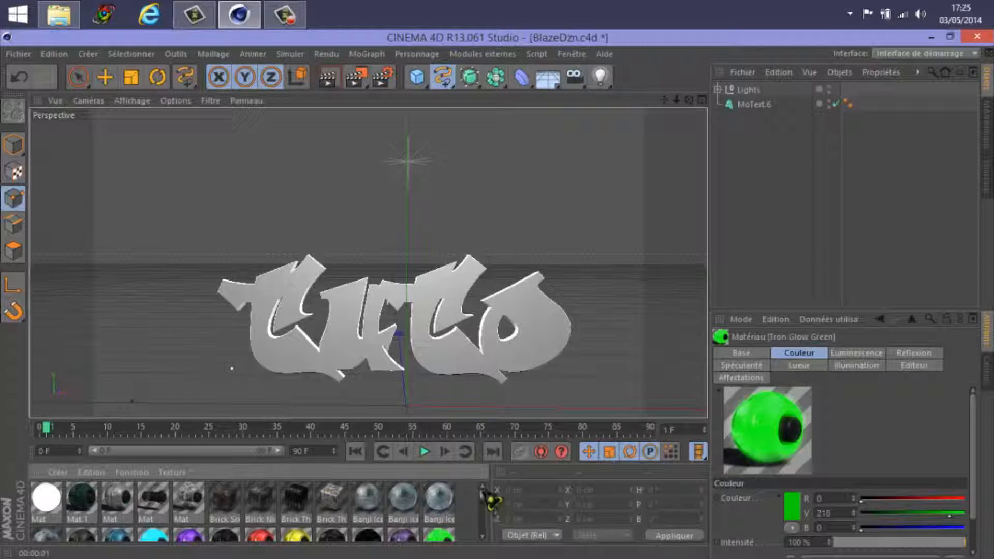
scroll(489, 500, "down", 10)
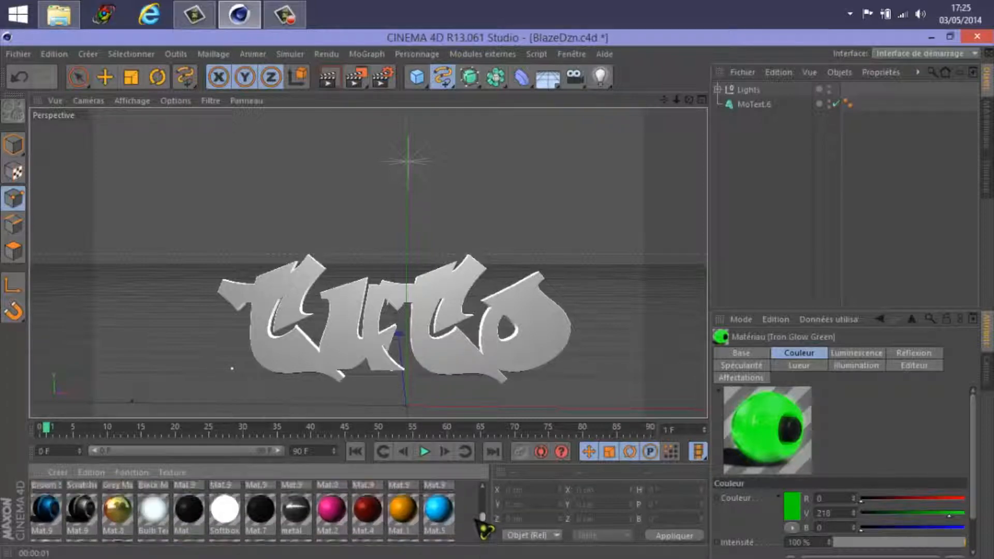
scroll(484, 529, "up", 10)
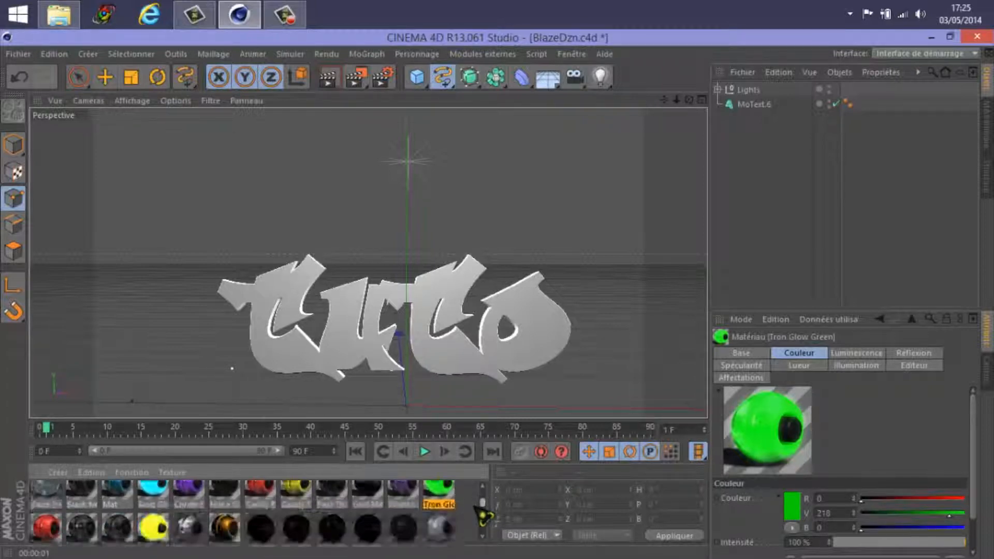
mouse_move(475, 507)
left_mouse_down()
mouse_move(476, 493)
mouse_move(476, 502)
left_mouse_up()
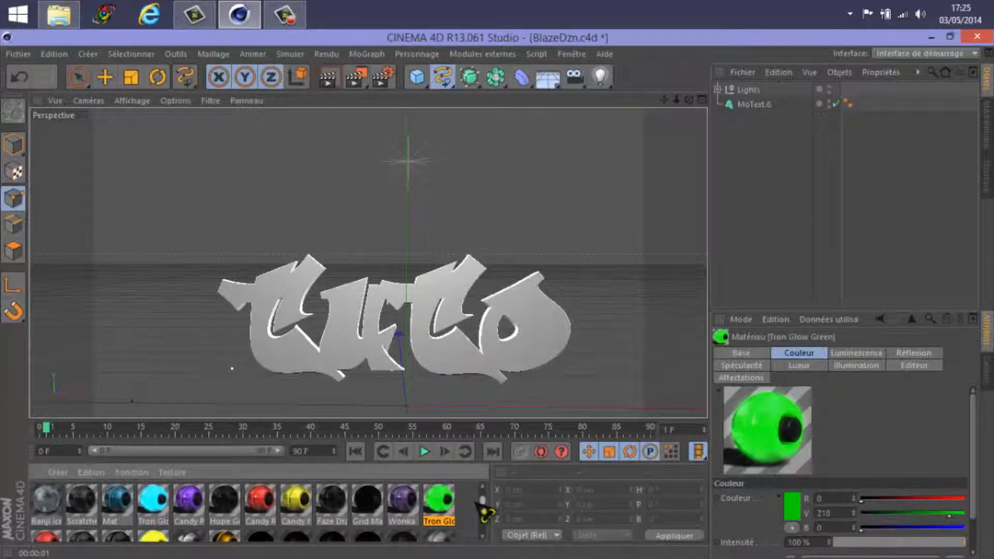
scroll(440, 510, "down", 1)
left_click_drag(521, 300, 762, 106)
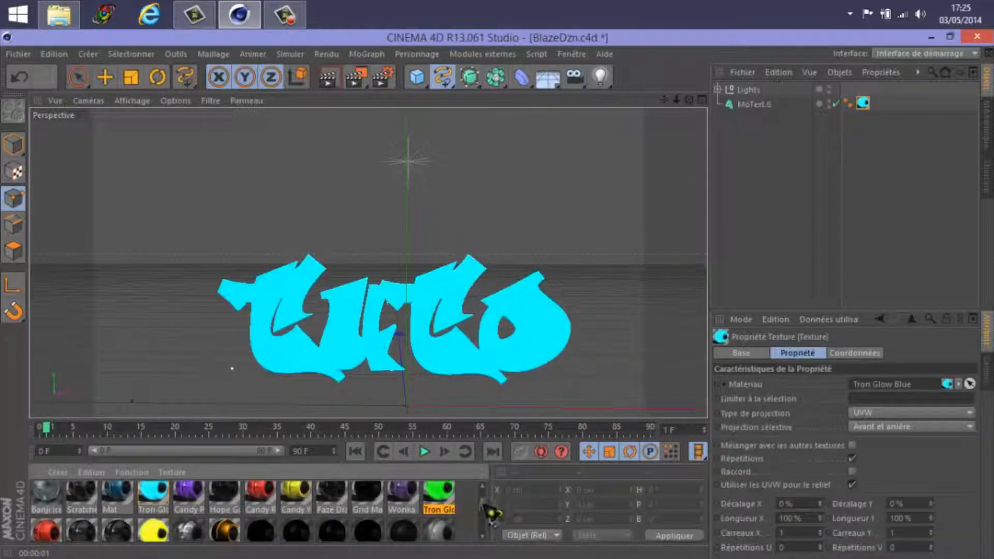
- Add the black Mat.9 material to the MoText object, limited to selection C1, and render the view
left_click_drag(482, 502, 487, 525)
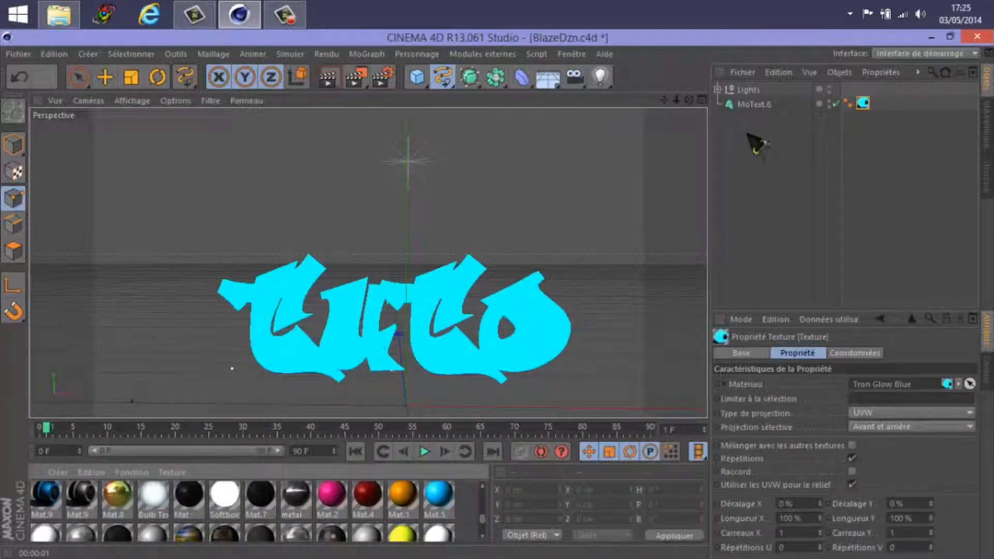
left_click_drag(762, 108, 757, 105)
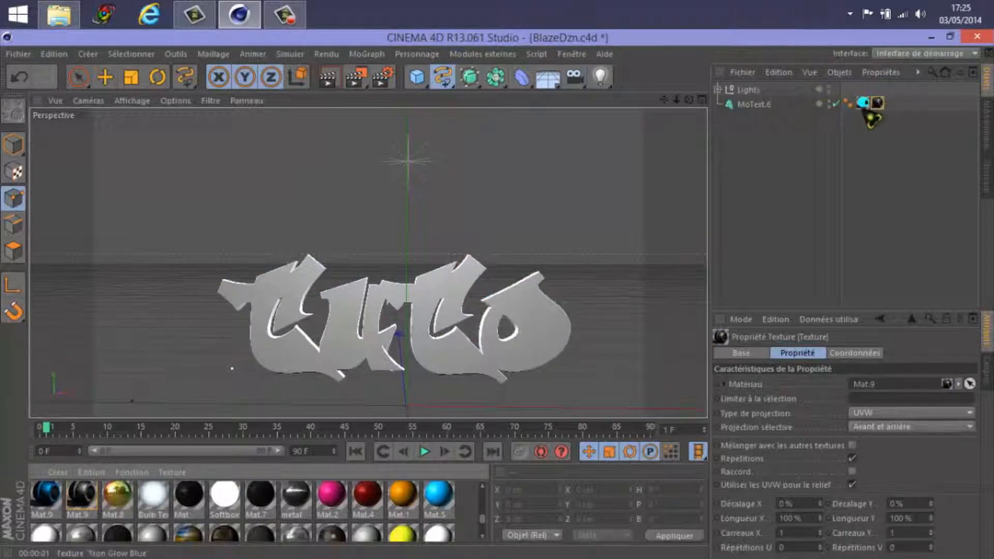
left_click_drag(870, 115, 895, 399)
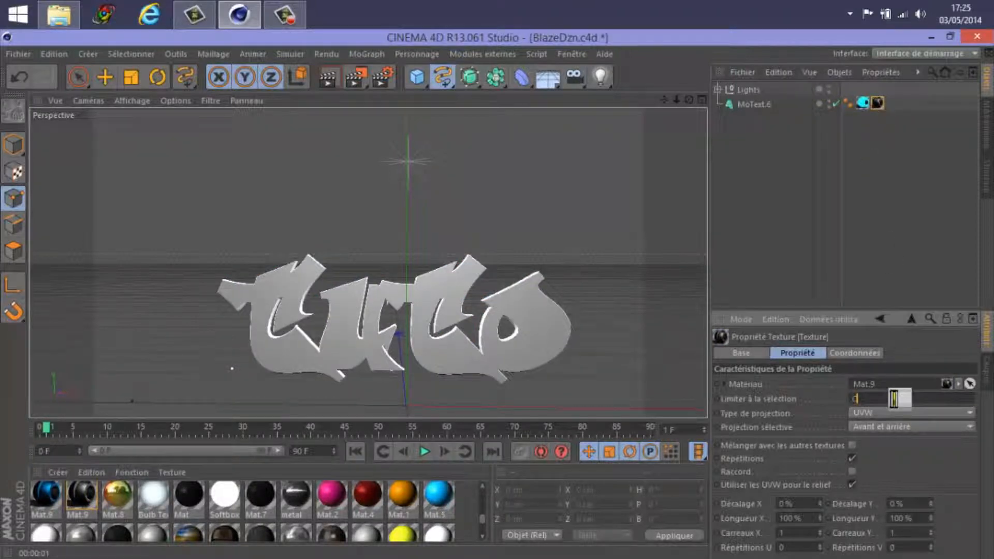
left_click_drag(889, 398, 889, 398)
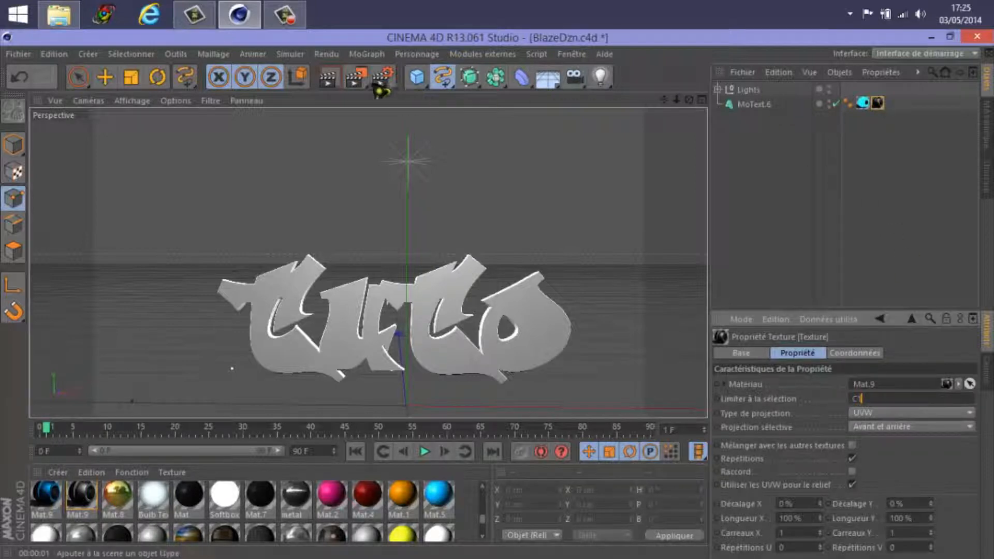
left_click(330, 82)
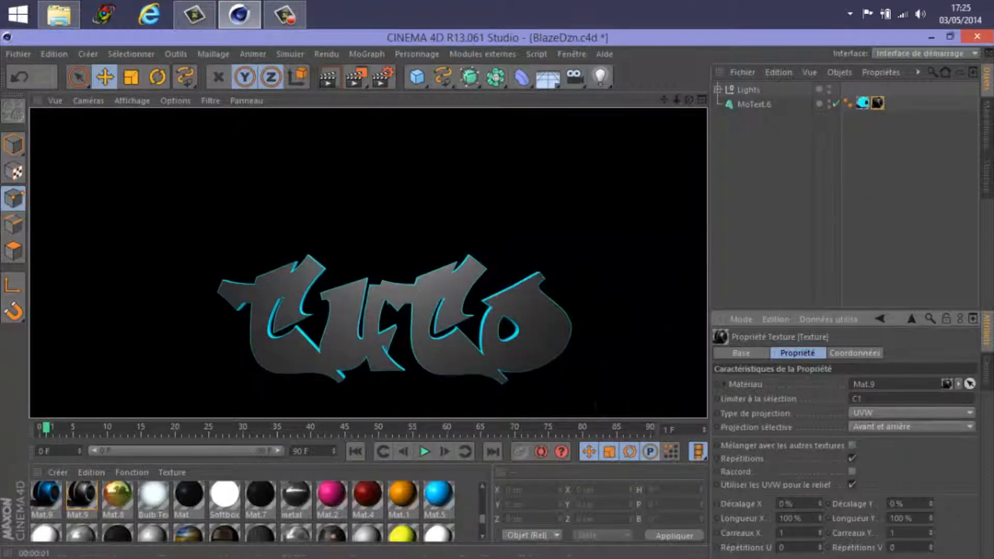
- Replace the Tron Glow Blue material on the text with Tron Glow Green and render the view
left_click_drag(483, 519, 483, 502)
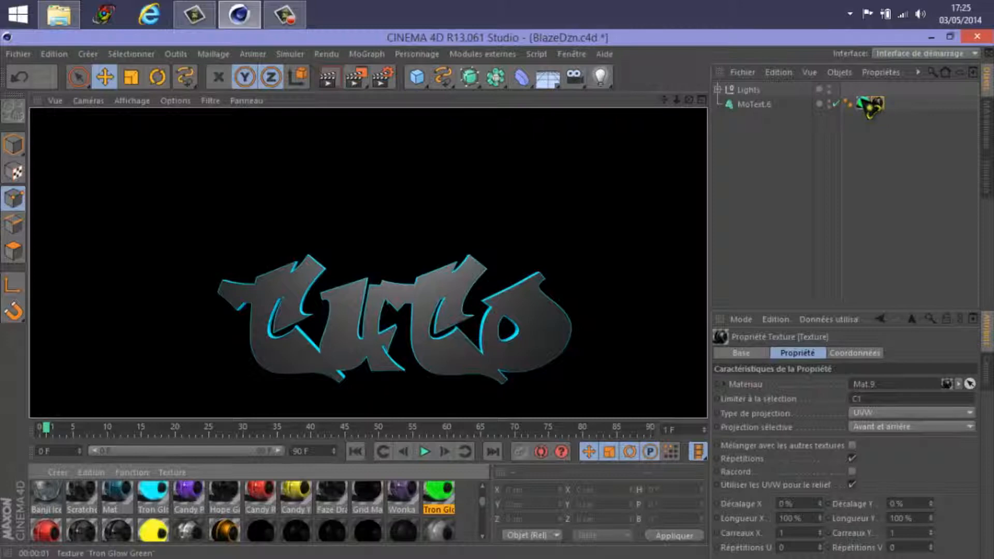
left_click_drag(861, 101, 862, 103)
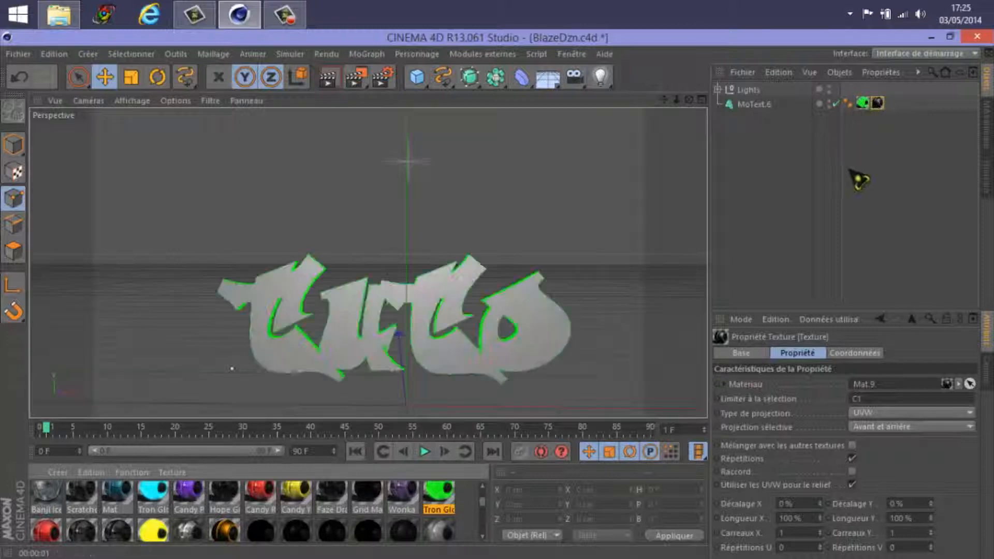
left_click(332, 84)
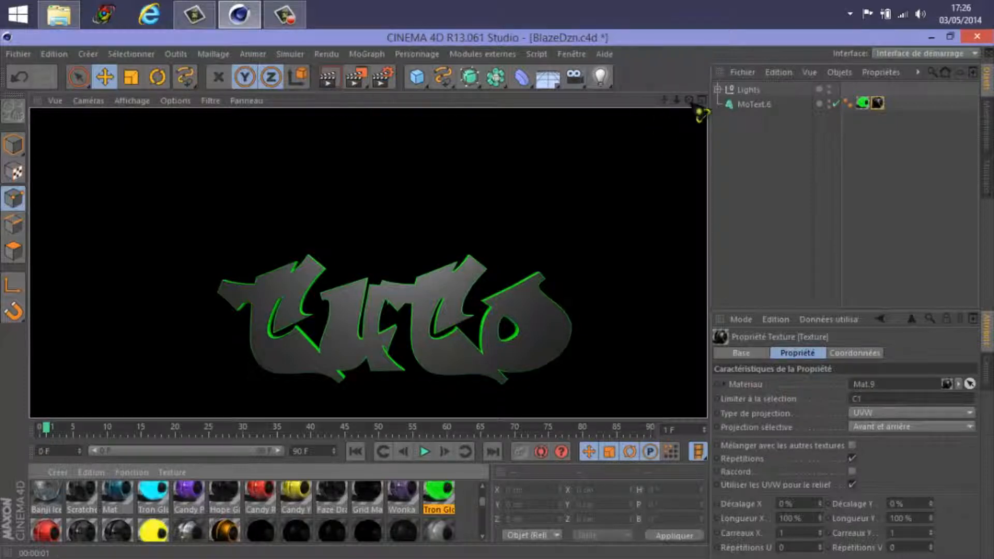
left_click_drag(689, 100, 506, 304)
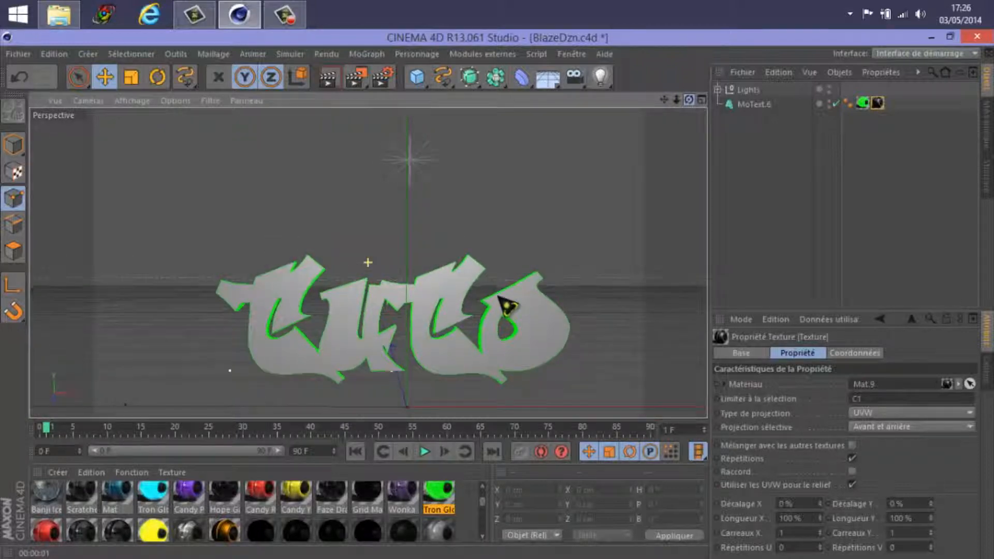
left_click_drag(671, 105, 509, 317)
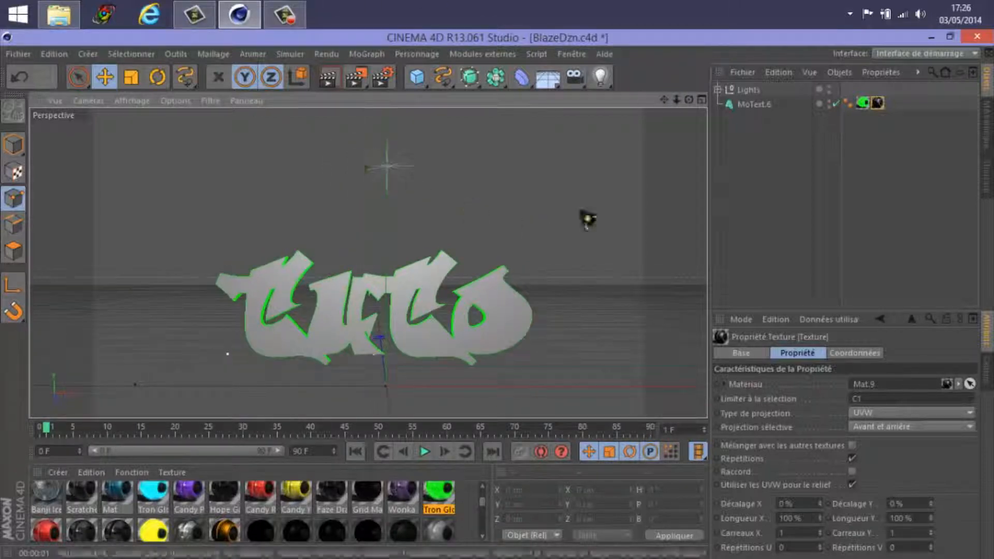